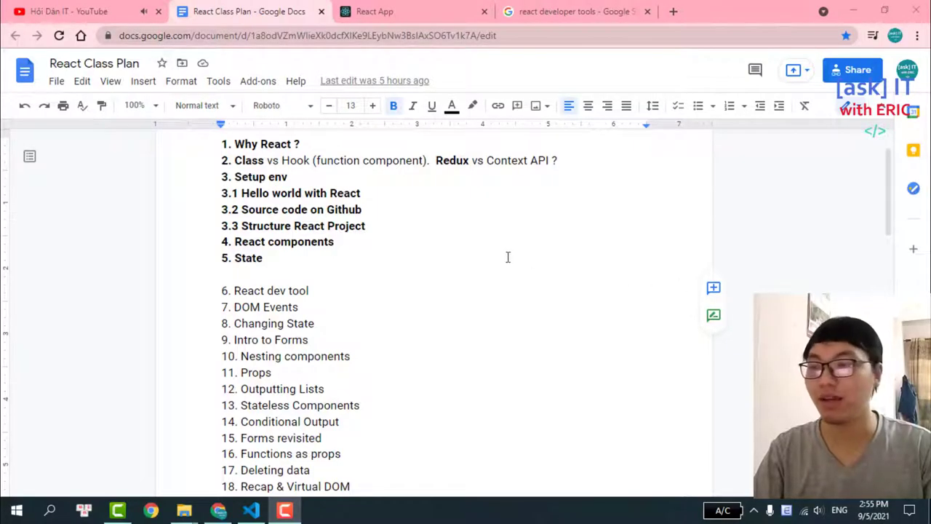
Step: Highlight the '5. State' line of the class plan and switch to the React App on localhost:3000
left_click_drag(222, 257, 267, 258)
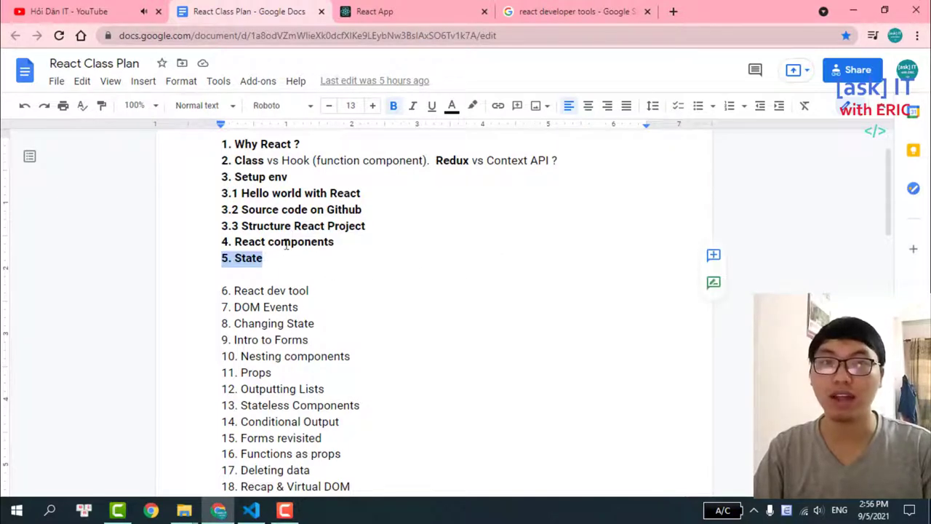
left_click(374, 11)
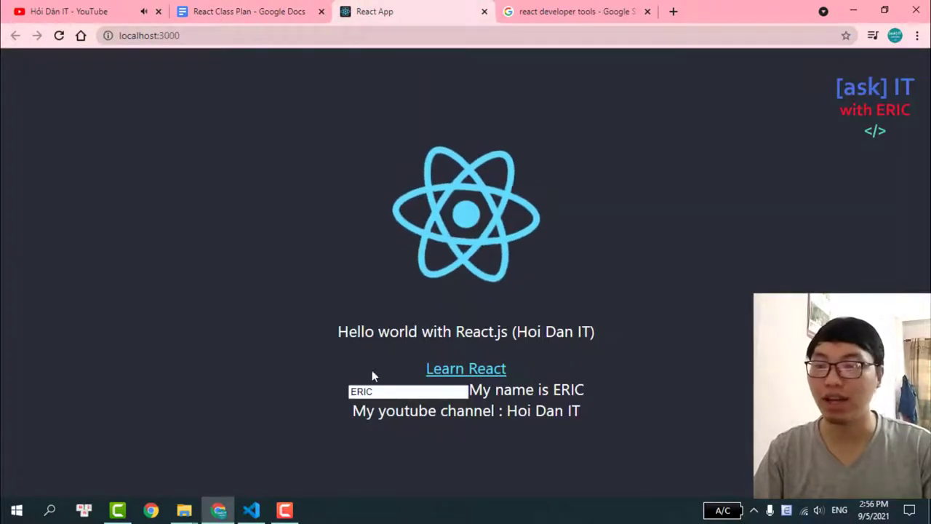
Step: Replace the name in the app's input with a new one, fixing a typo, so the 'My name is' label updates live
left_click(384, 391)
key("BackSpace")
key("BackSpace")
key("BackSpace")
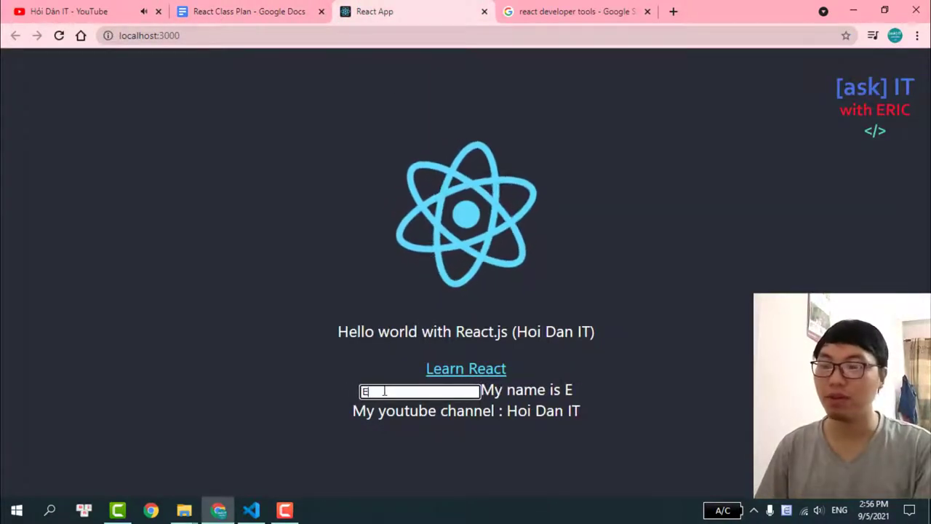
key("BackSpace")
type("Ronal")
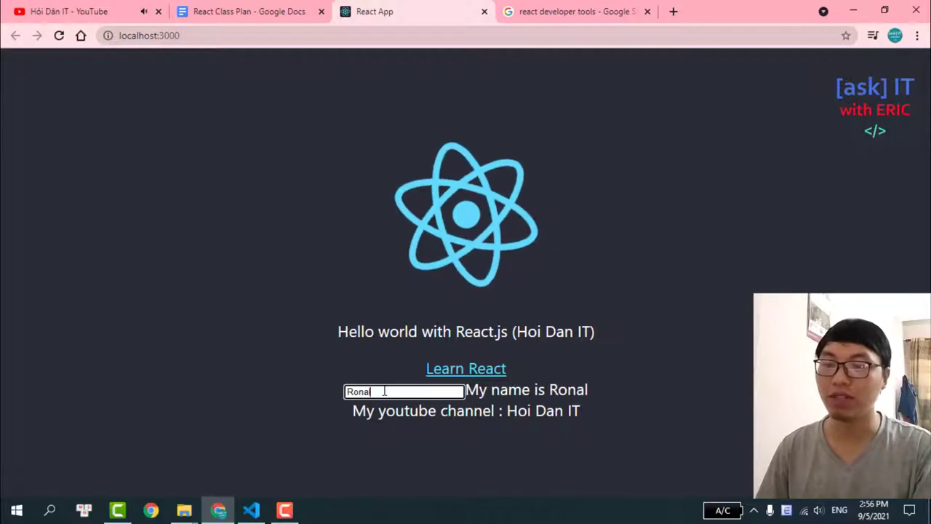
type("da")
key("BackSpace")
type("o")
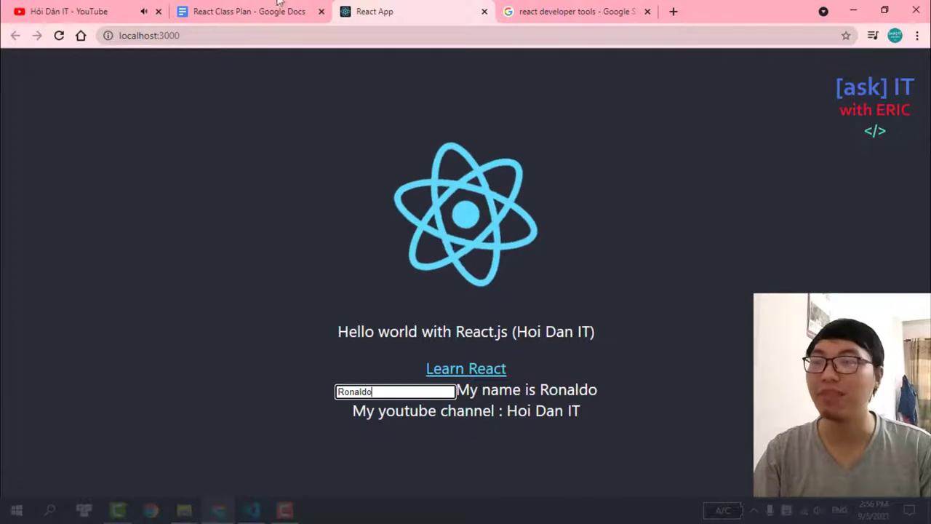
left_click(242, 8)
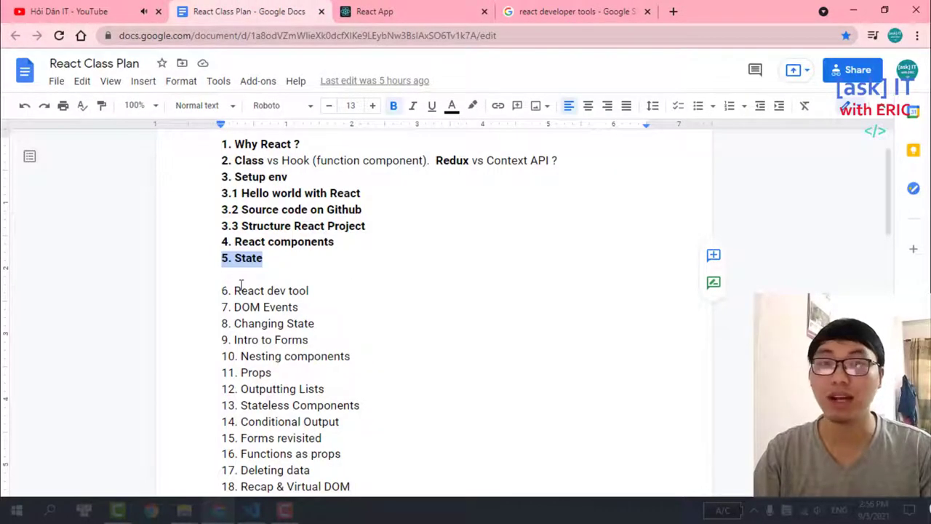
Step: Highlight the '6. React dev tool' line of the plan and switch to the YouTube channel page
left_click_drag(315, 291, 205, 291)
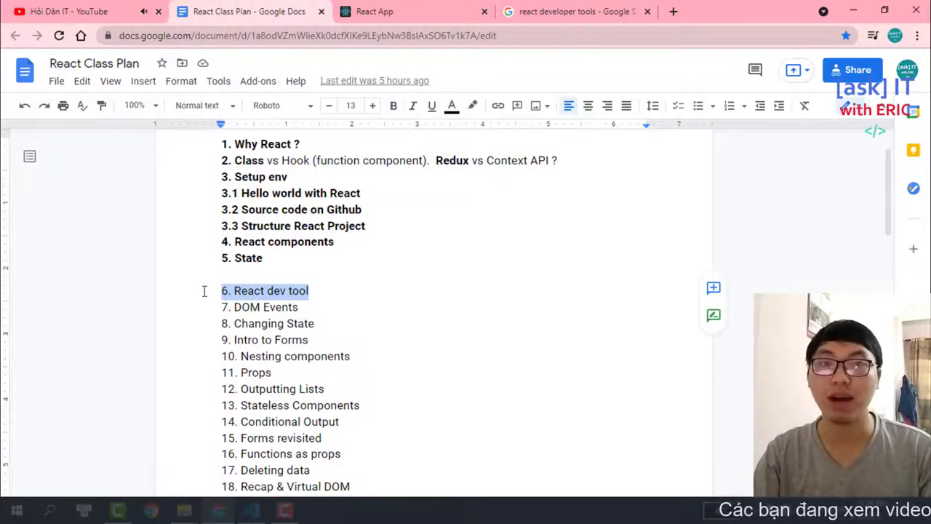
left_click(69, 11)
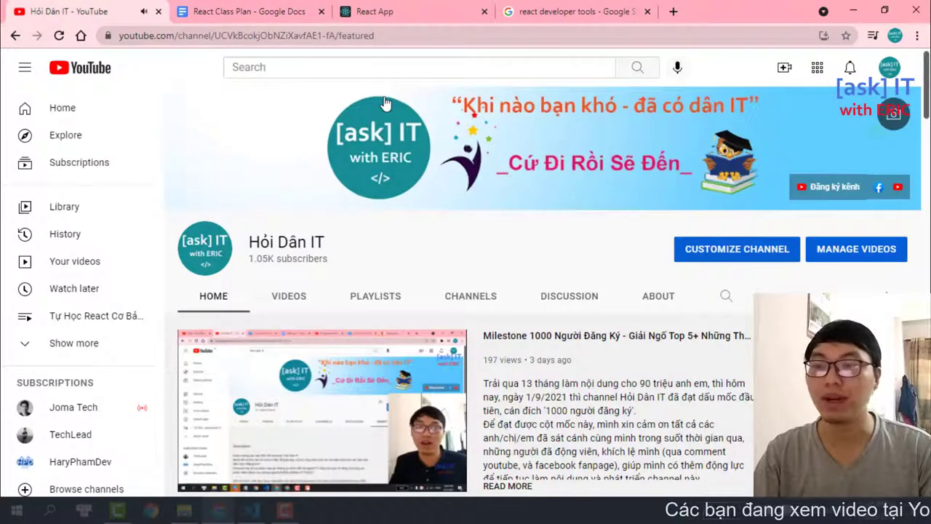
Step: Start the first video of the channel's React beginner playlist, then return to the class plan
left_click(373, 297)
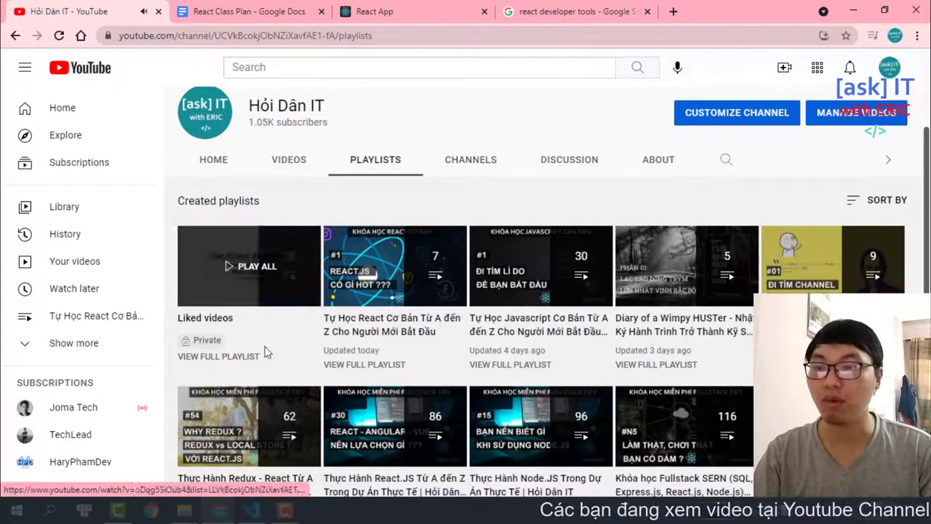
left_click(400, 334)
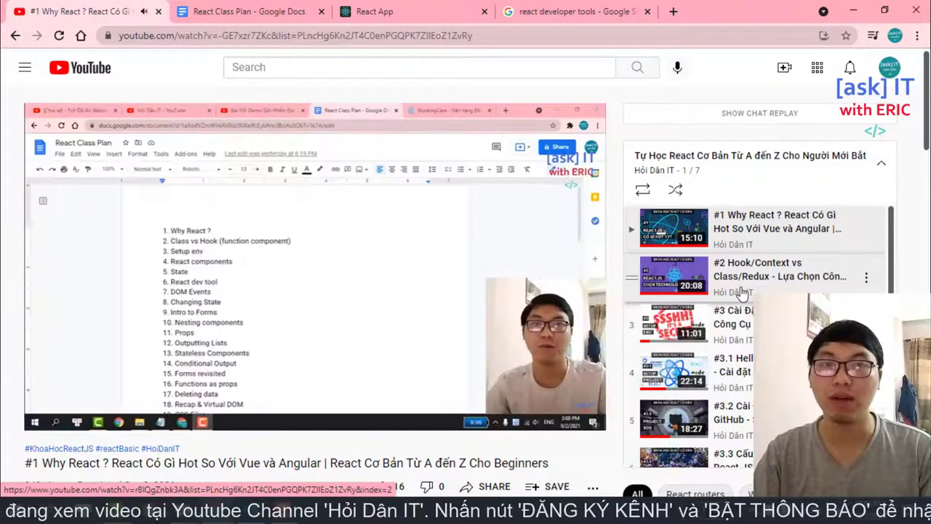
left_click(243, 11)
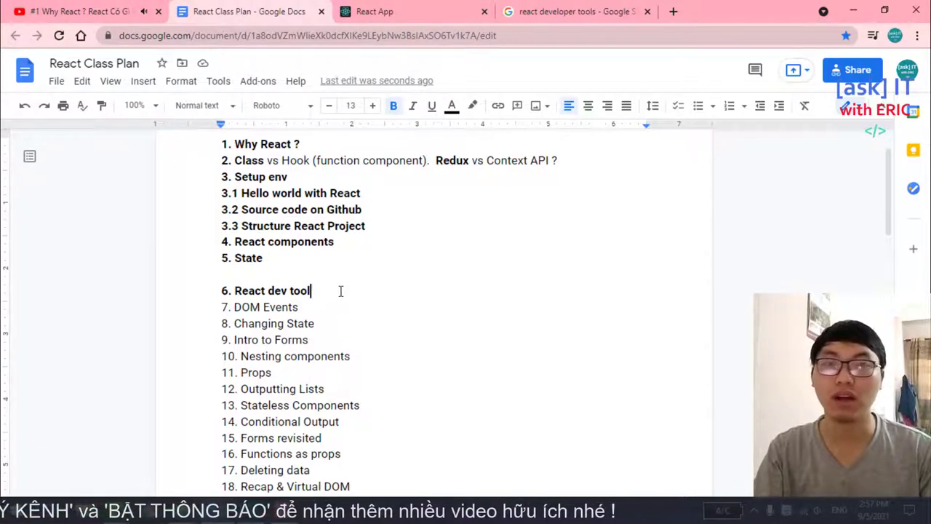
Step: Add blank lines after '6. React dev tool', remove the empty line after '5. State', and switch to VS Code
key("Return")
key("Return")
key("Return")
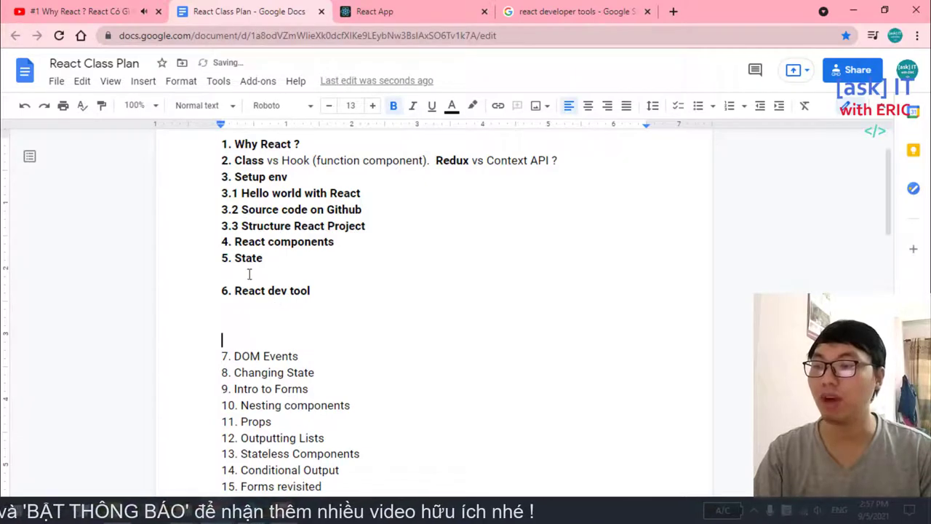
left_click(249, 273)
key("BackSpace")
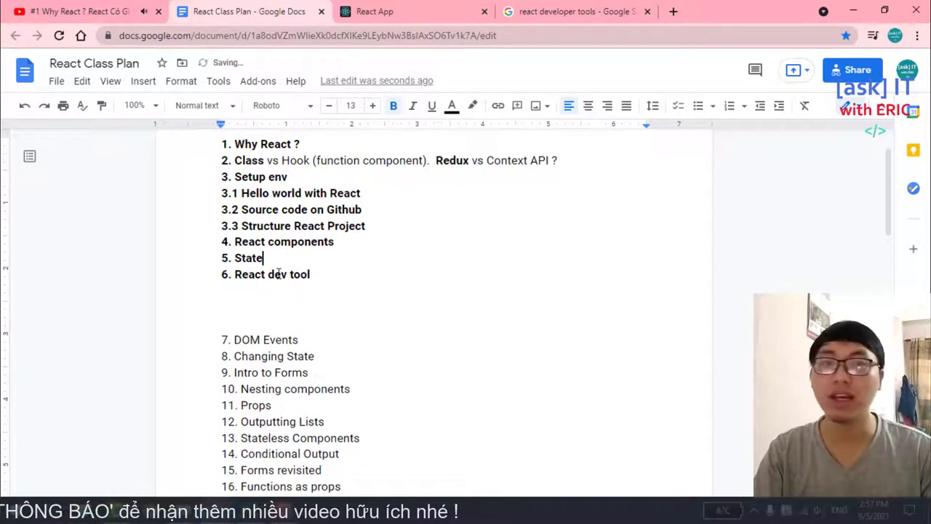
key("alt+Tab")
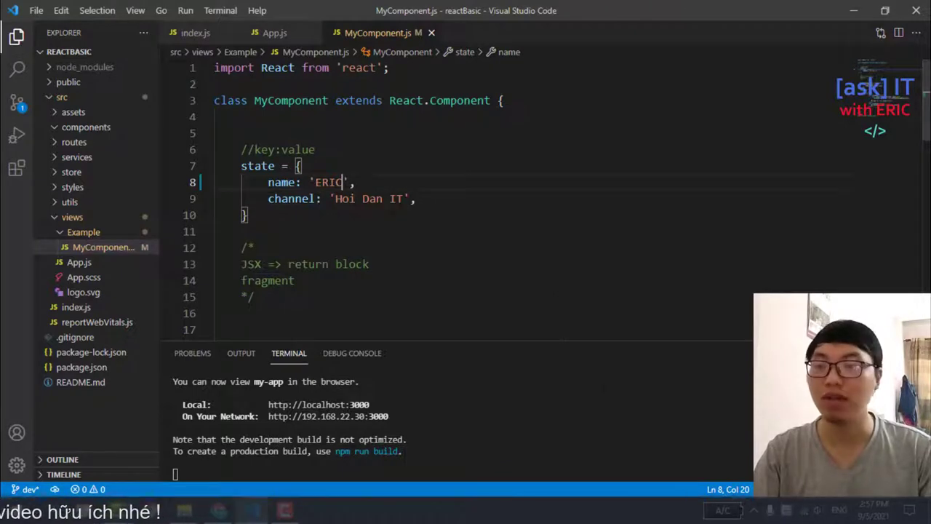
Step: Review MyComponent.js state and name-change handler, then show the 'react developer tools' Google results in Chrome
left_click_drag(609, 340, 590, 435)
scroll(472, 255, "down", 2)
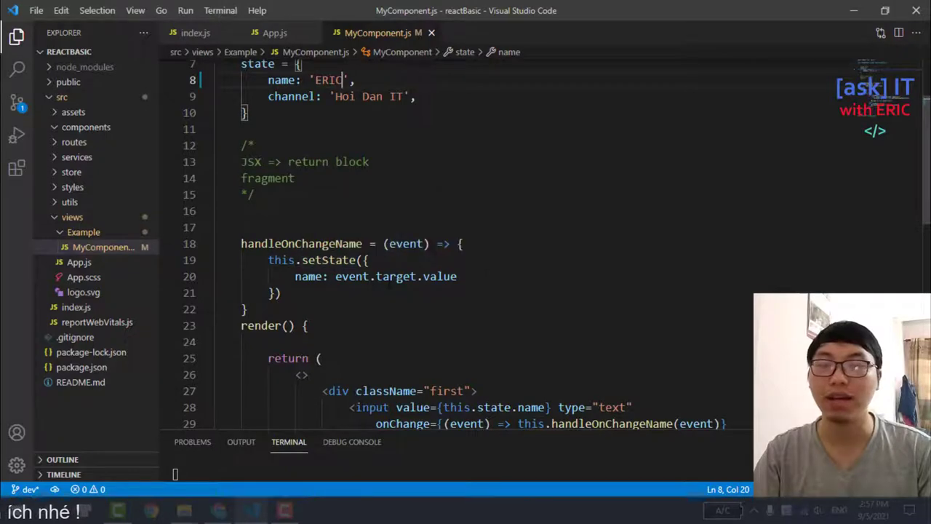
scroll(328, 262, "down", 2)
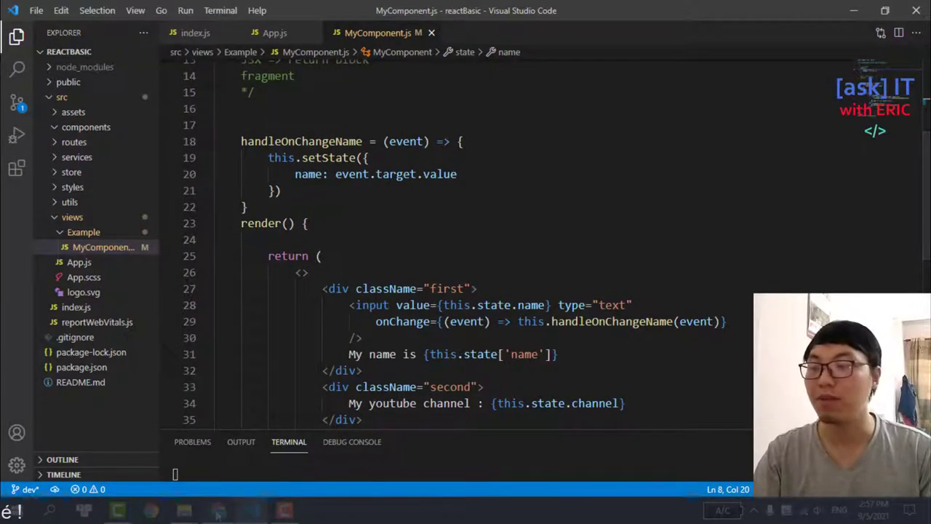
key("alt+Tab")
left_click(553, 11)
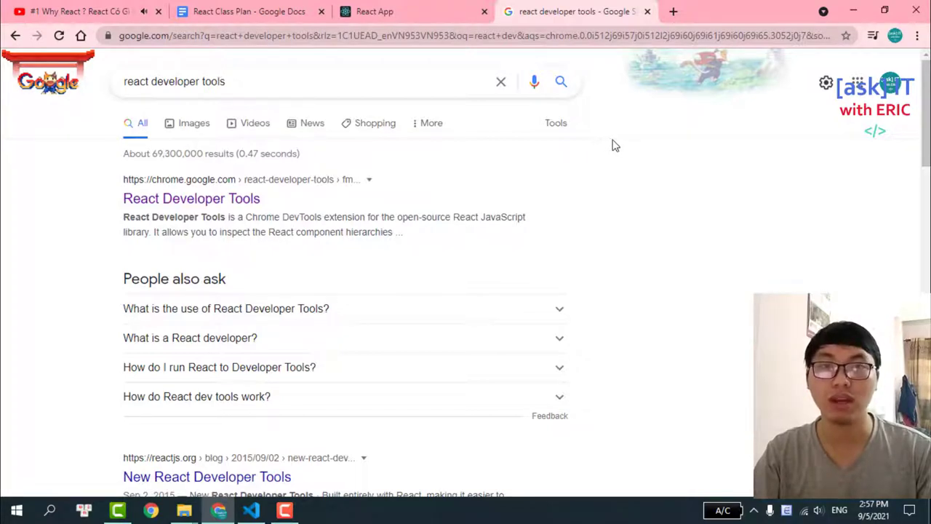
Step: Open the React Developer Tools Chrome Web Store page from the Google search results
left_click(227, 81)
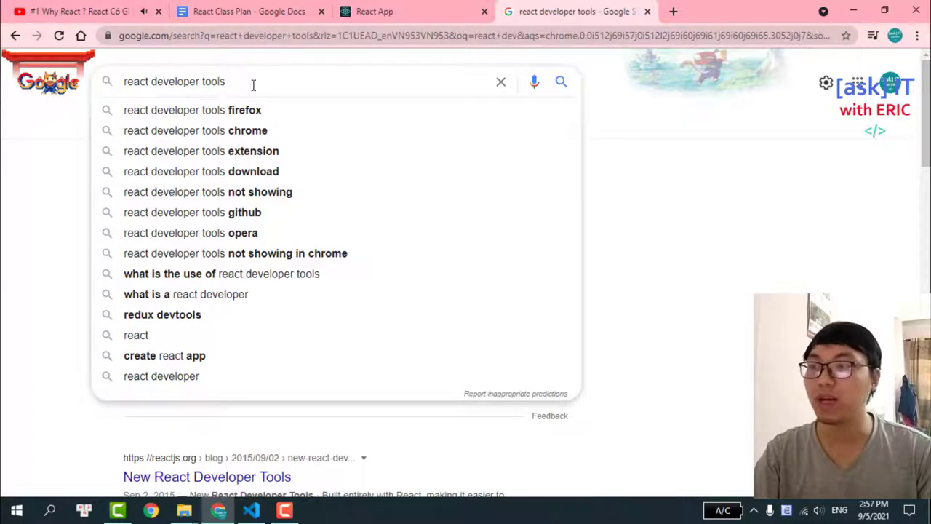
left_click(18, 184)
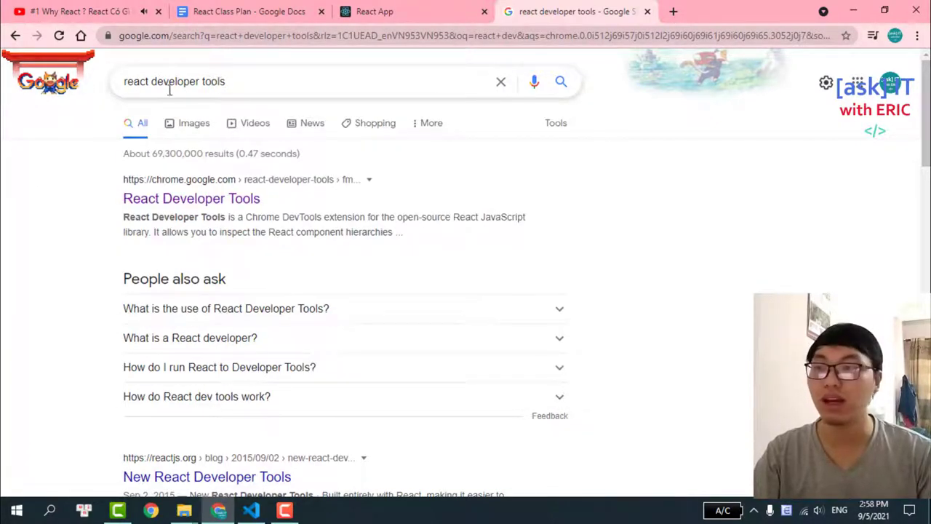
double_click(209, 81)
left_click(2, 202)
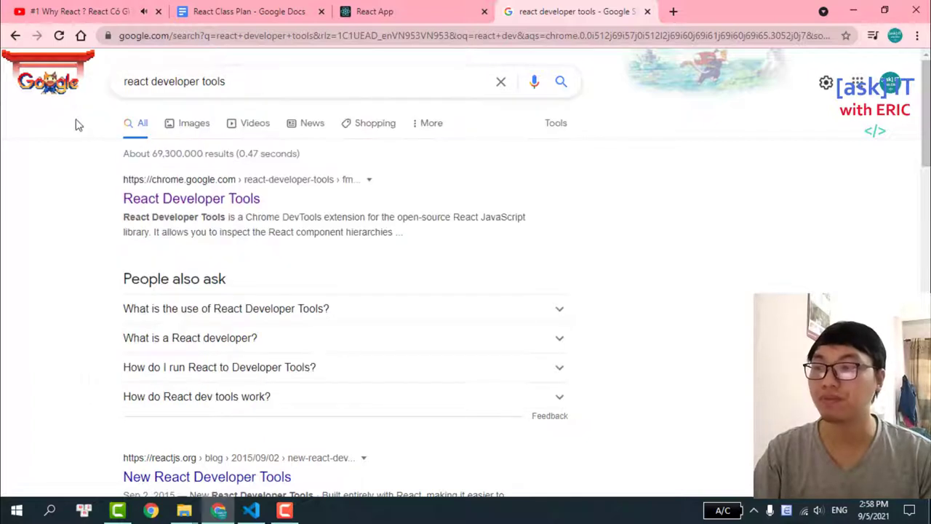
left_click(266, 82)
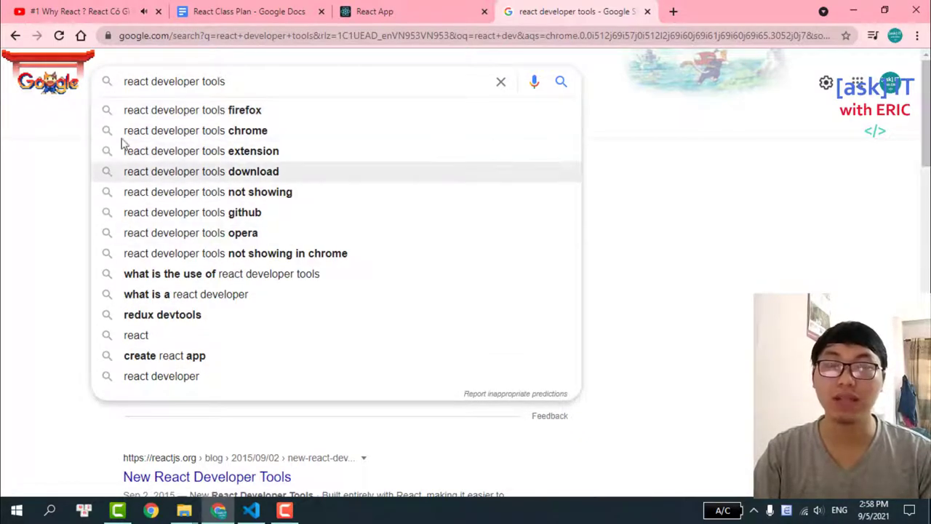
left_click(2, 245)
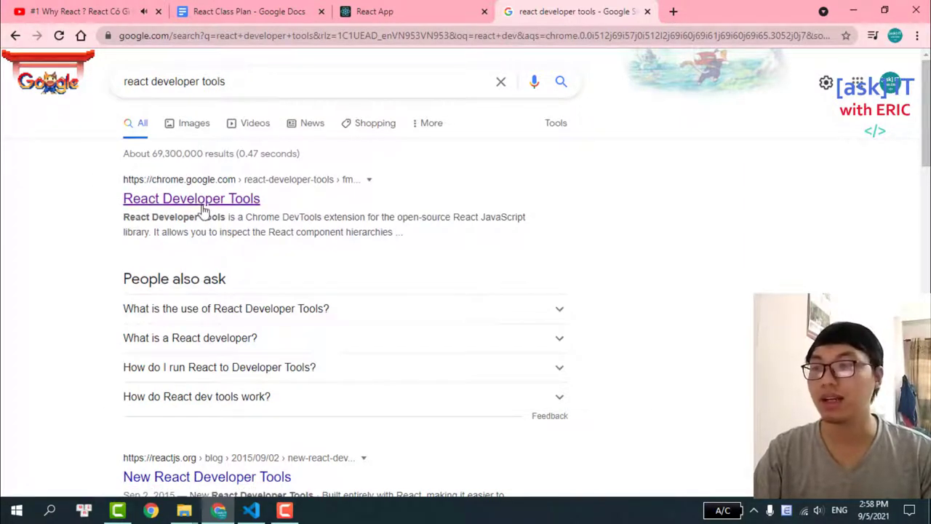
left_click(300, 78)
left_click(11, 242)
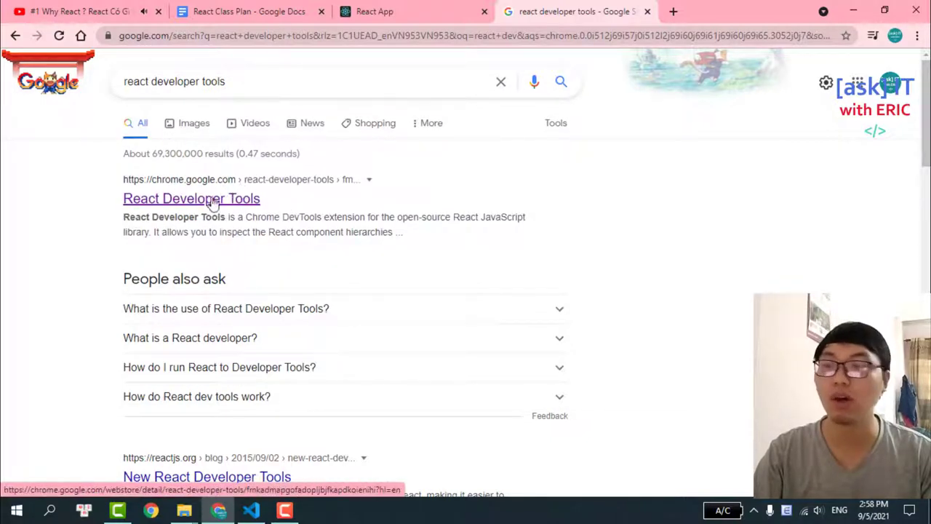
left_click(205, 201)
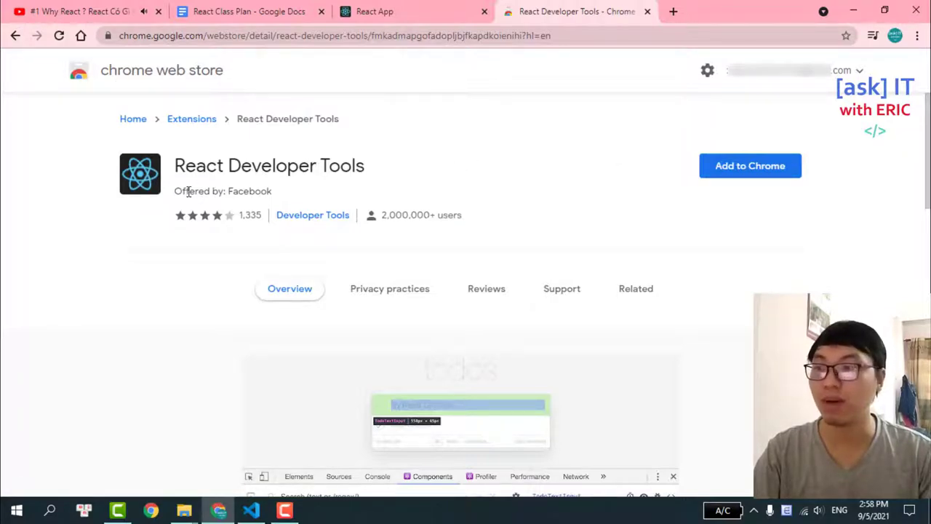
Step: Bookmark the React Developer Tools Chrome Web Store page
double_click(249, 191)
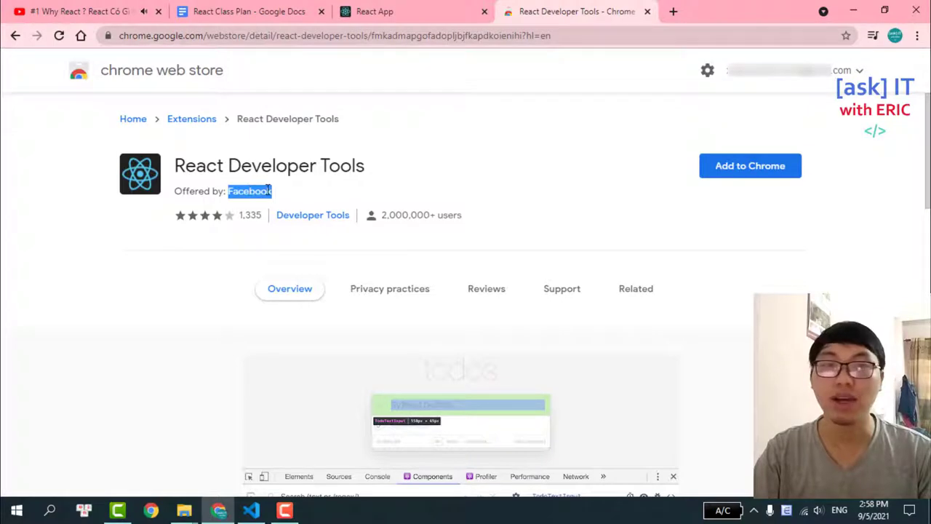
left_click(551, 35)
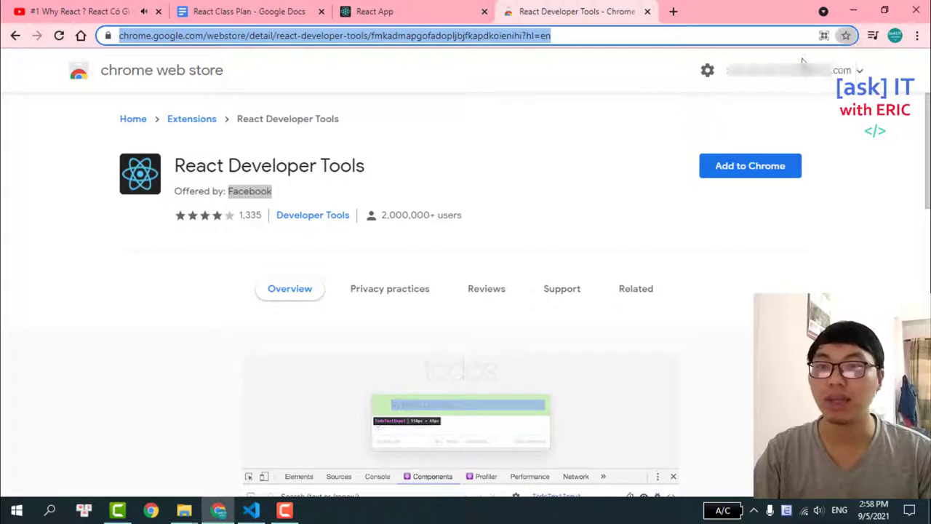
left_click(845, 35)
left_click(777, 161)
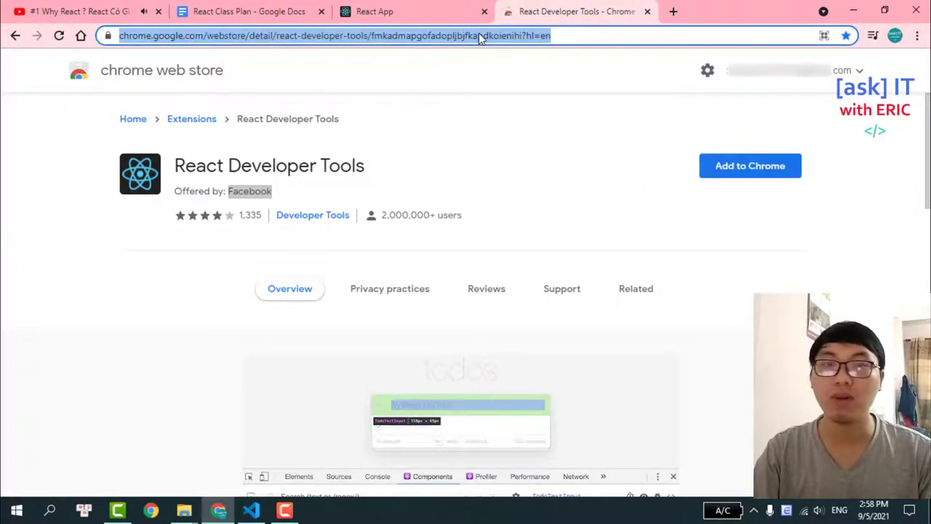
Step: Load the copied store URL in an Incognito window, close it, then choose Add to Chrome
right_click(478, 35)
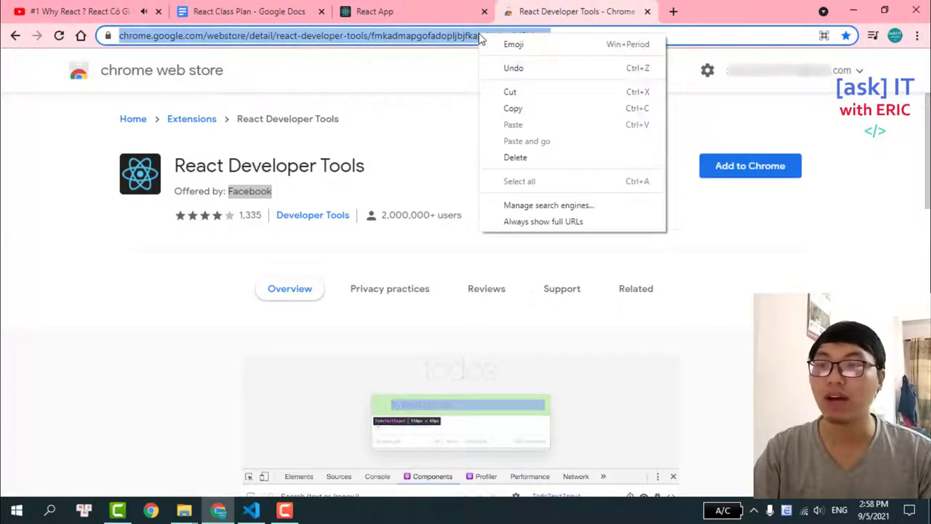
left_click(519, 110)
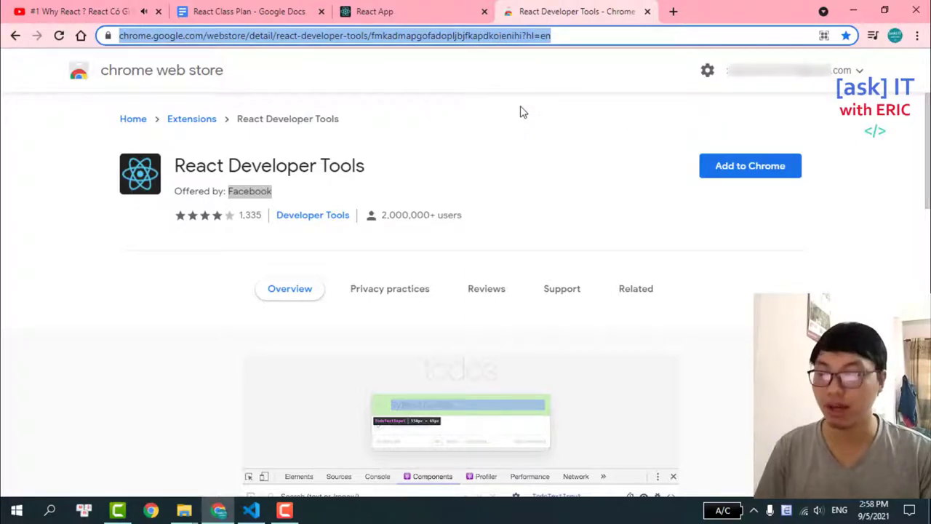
key("ctrl+shift+n")
key("ctrl+v")
key("Return")
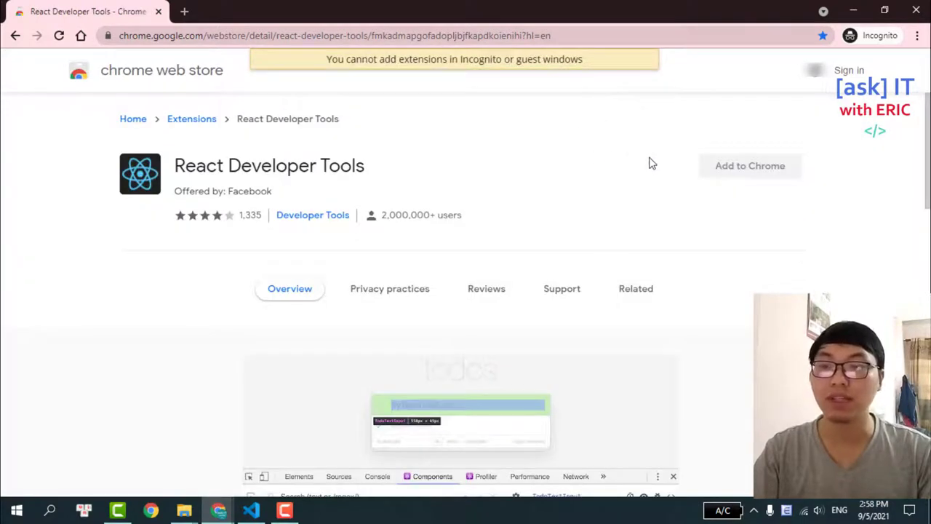
left_click(571, 35)
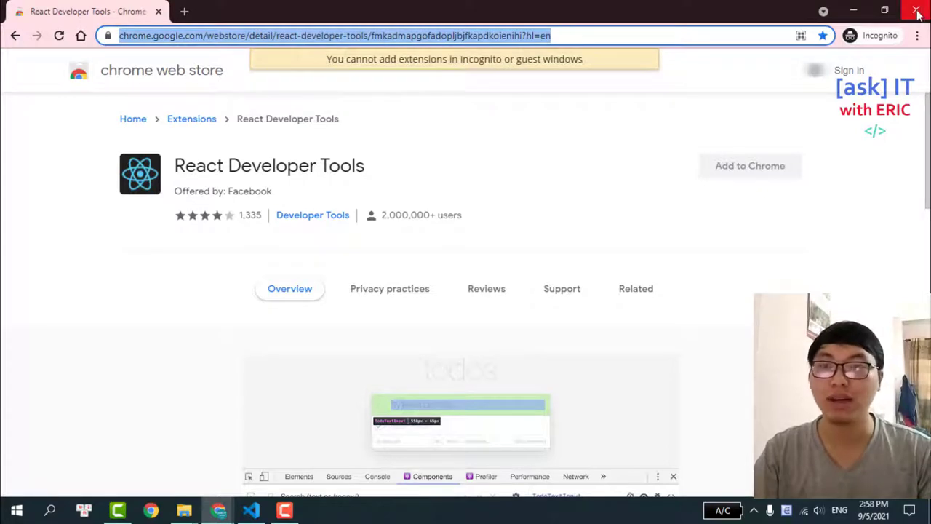
left_click(560, 187)
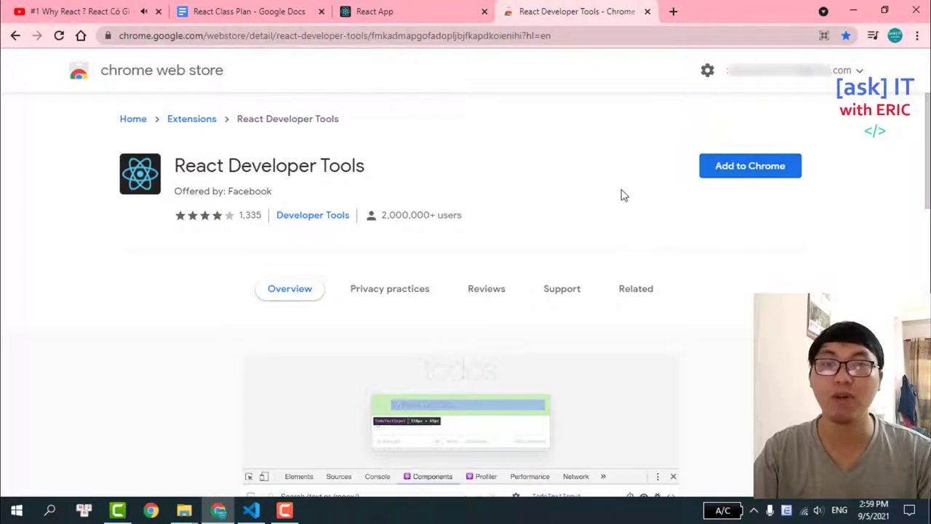
left_click(760, 175)
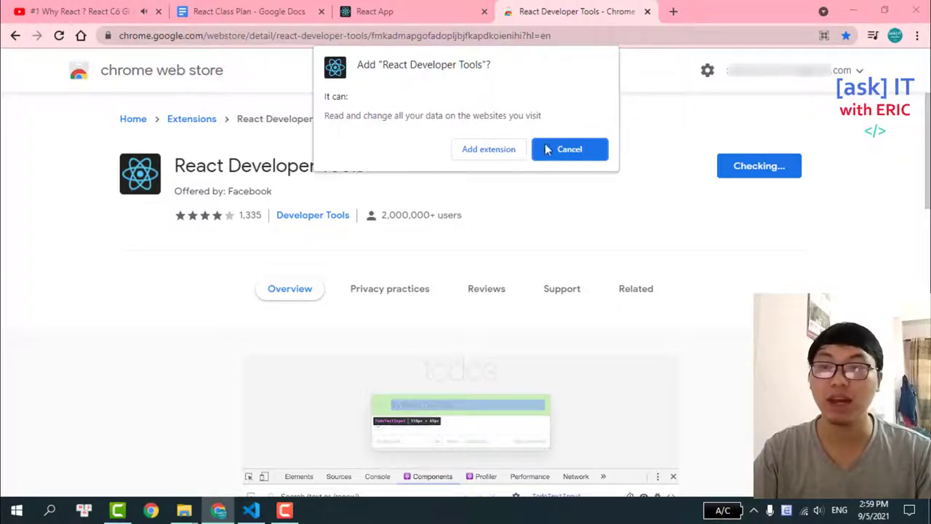
Step: Confirm adding React Developer Tools, dismiss the added notice, and open Chrome's Extensions page
left_click(488, 149)
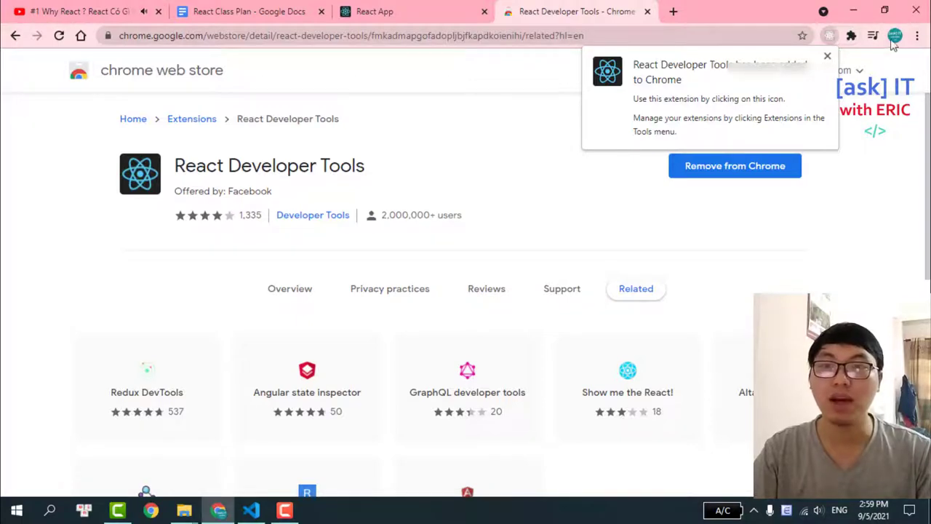
left_click(828, 56)
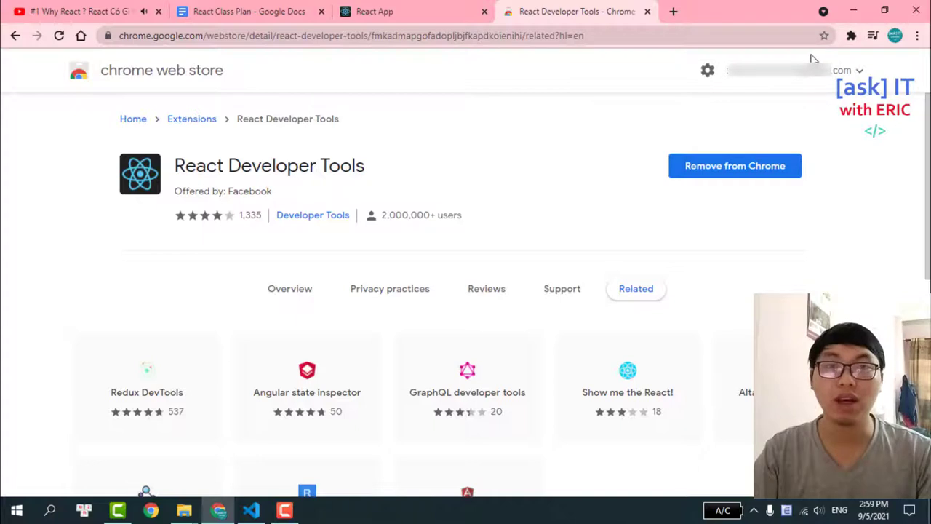
left_click(917, 38)
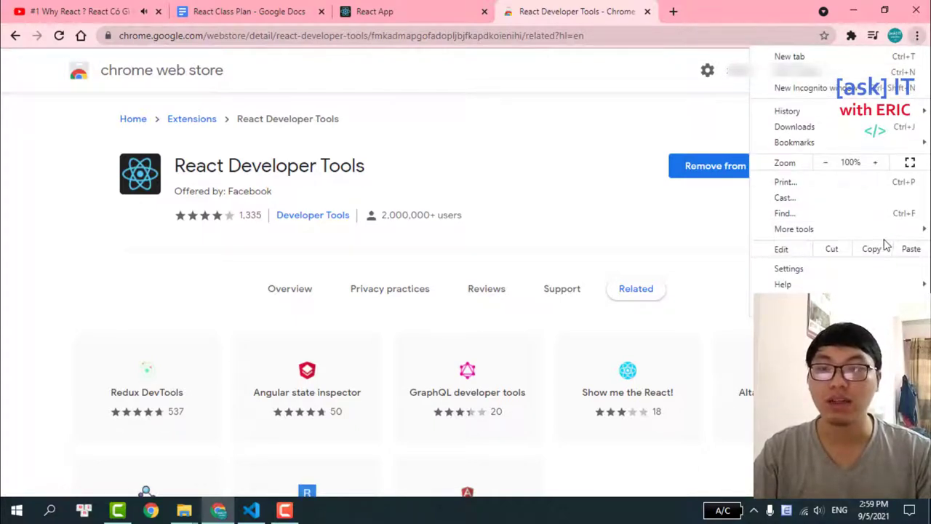
mouse_move(794, 229)
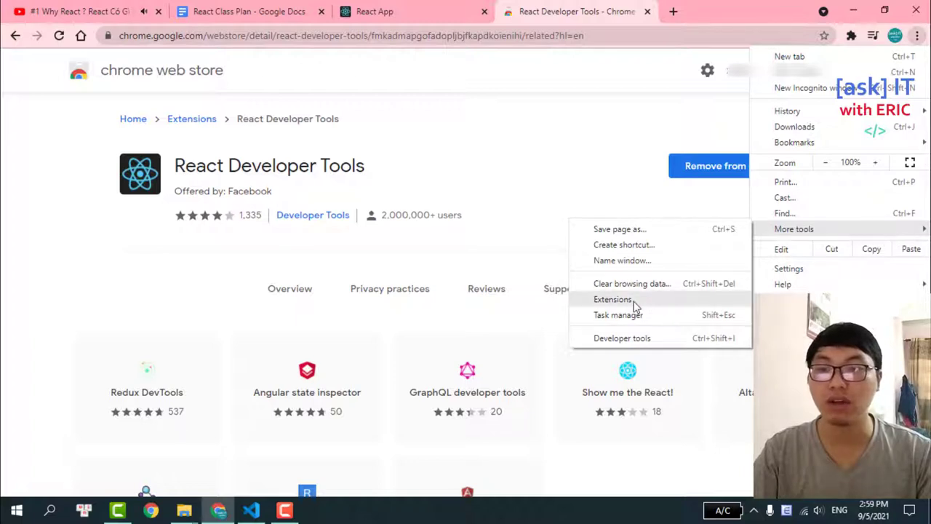
left_click(668, 305)
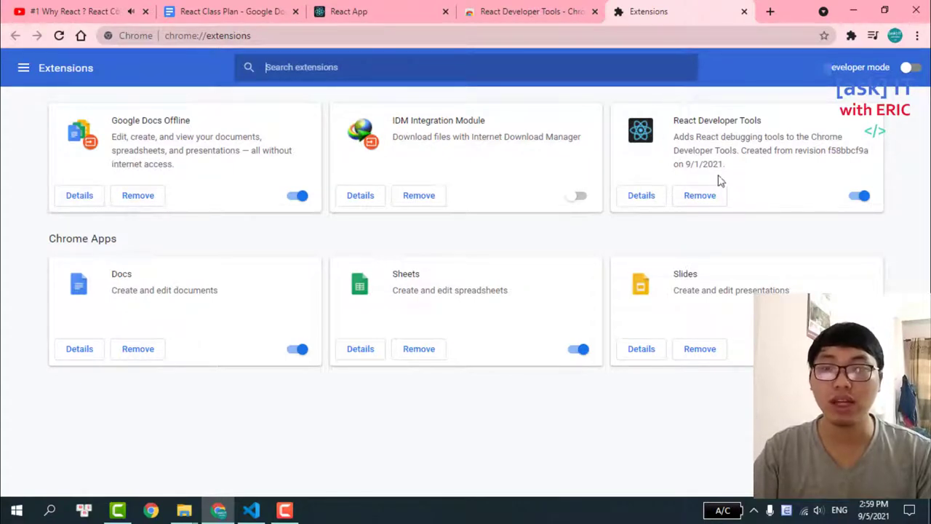
Step: Cancel removing React Developer Tools, toggle it off and back on, and return to the React App tab
left_click(699, 196)
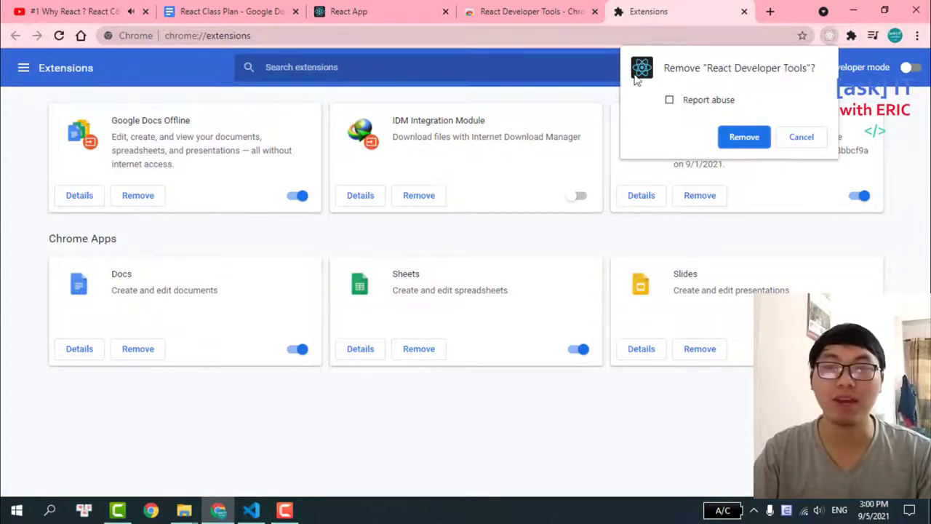
left_click(802, 137)
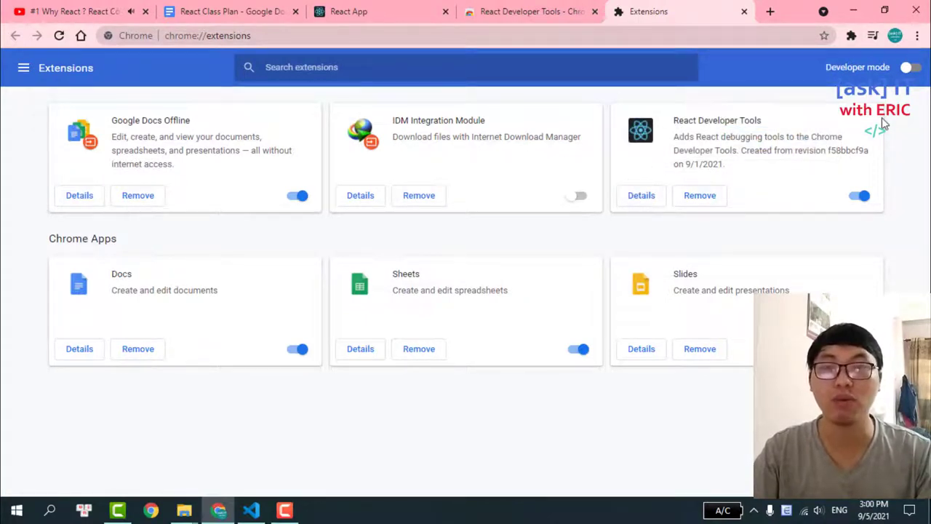
left_click(861, 196)
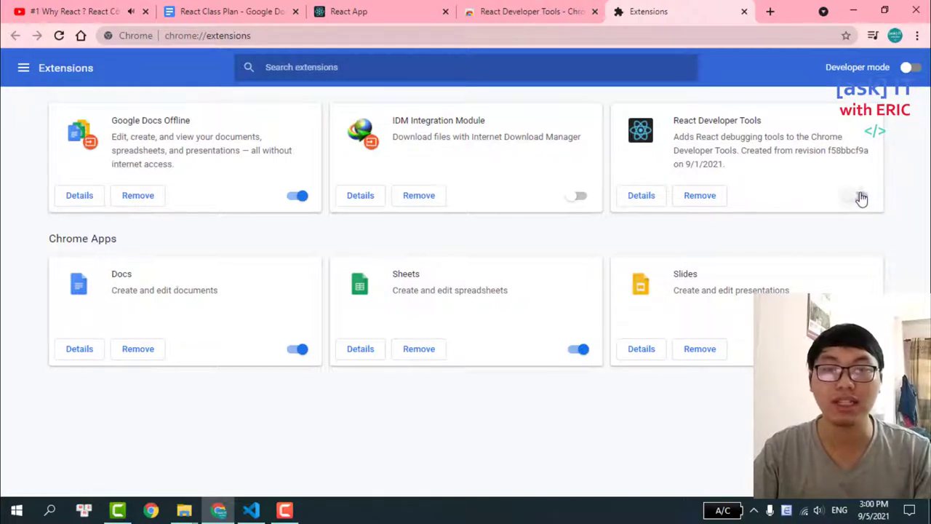
left_click(860, 197)
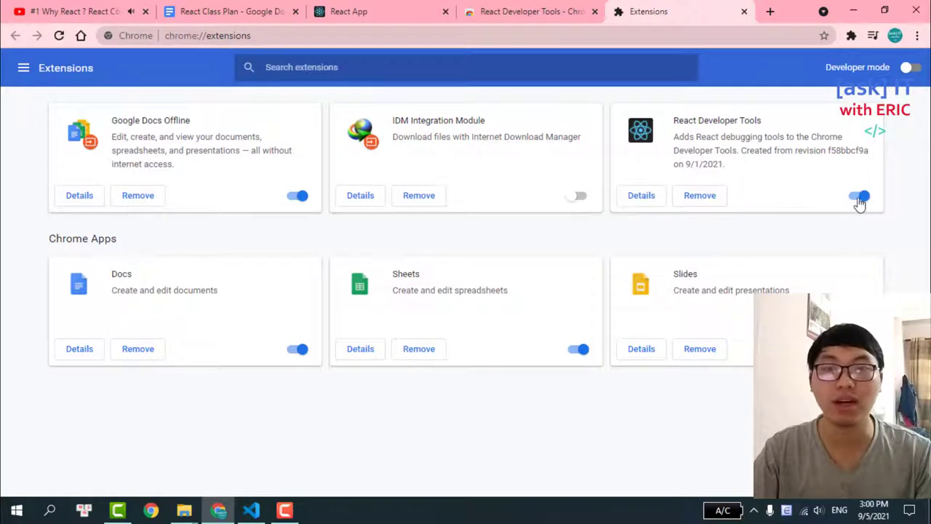
left_click(346, 11)
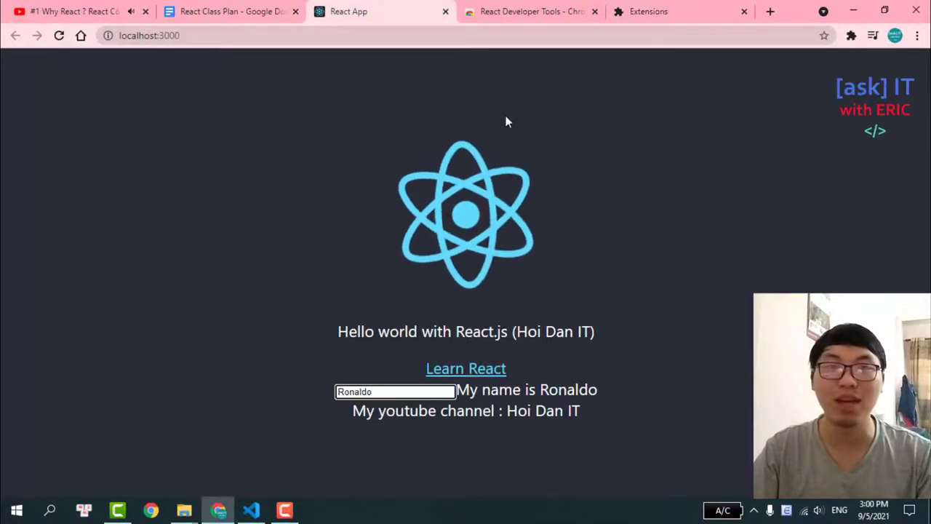
Step: Open DevTools on the React app via Inspect and check the » panel list
right_click(360, 167)
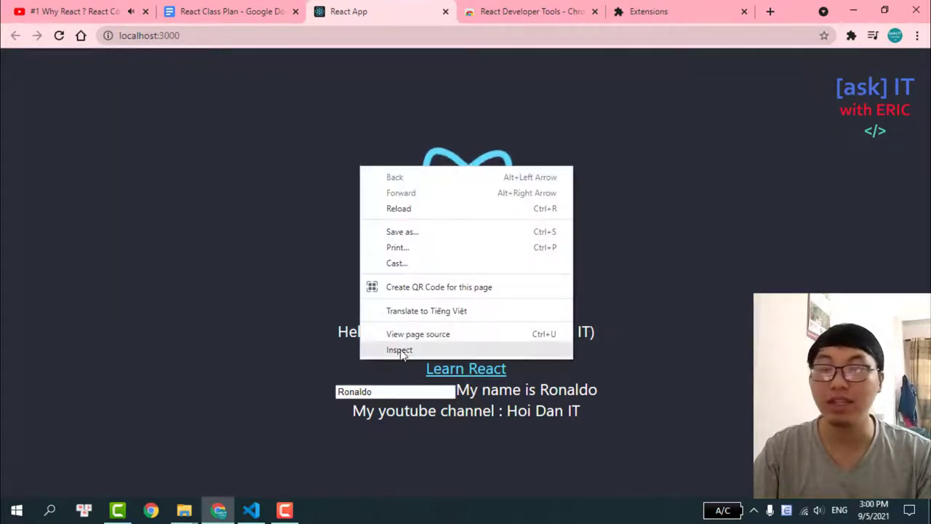
left_click(400, 355)
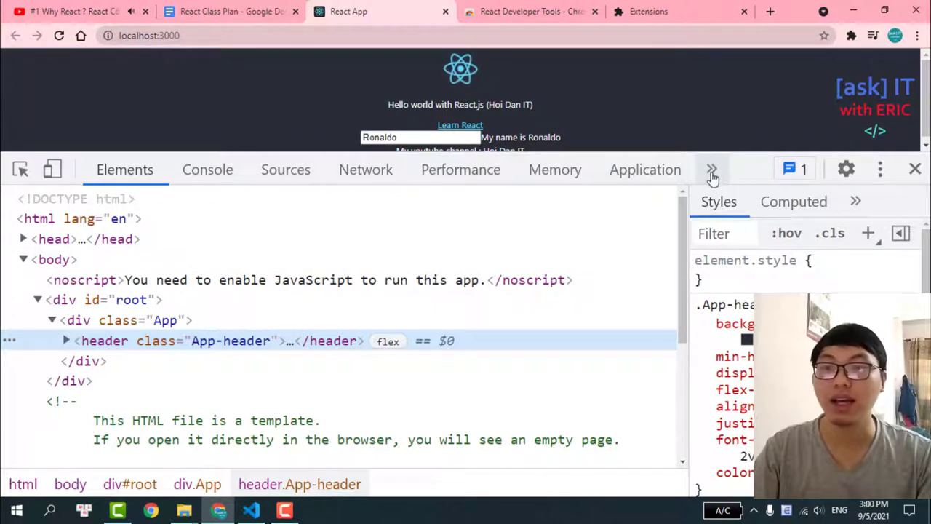
left_click(711, 170)
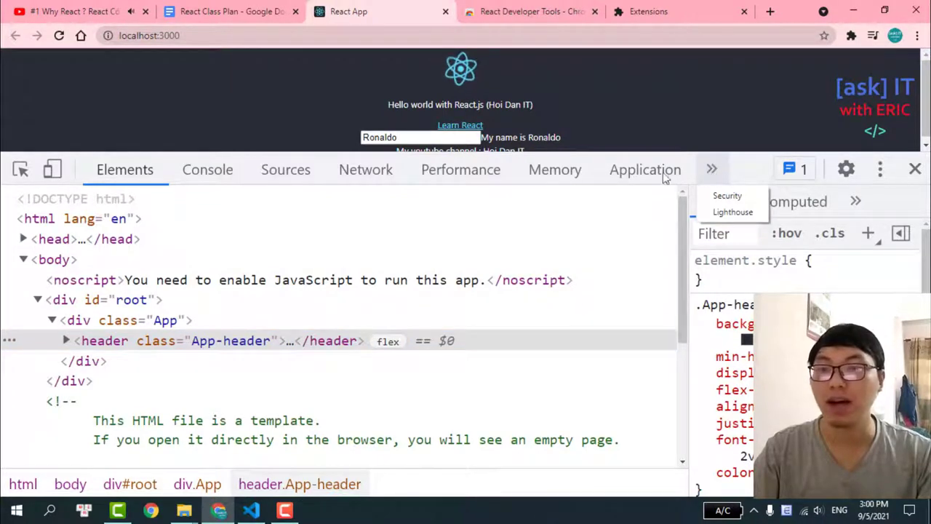
Step: Close Chrome, relaunch it from the taskbar, and start a new tab
left_click(916, 11)
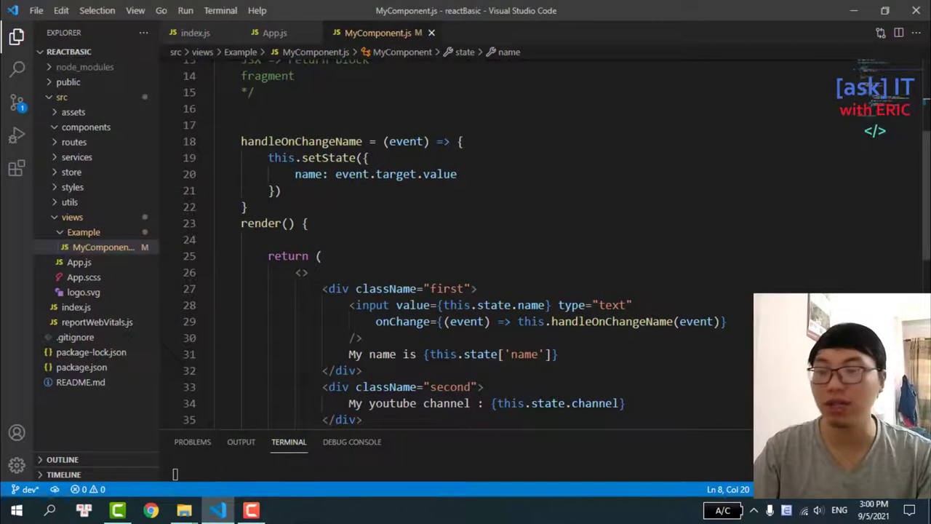
left_click(150, 510)
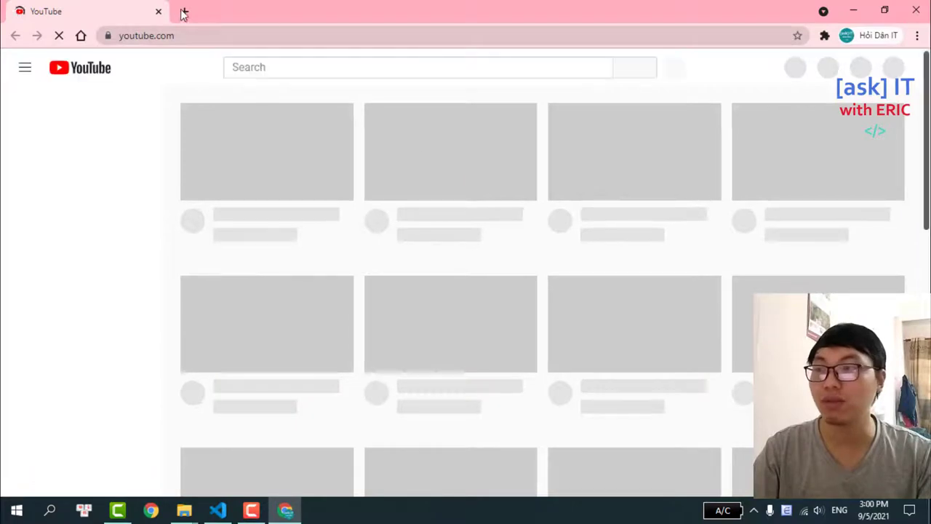
left_click(184, 11)
Step: Load localhost:3000 and close the YouTube tab
type("lo")
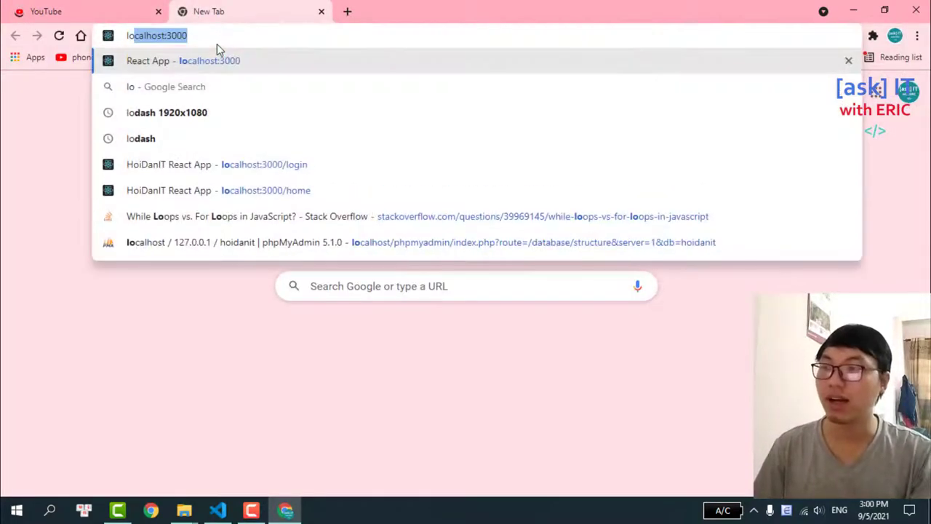
key("Return")
left_click(158, 11)
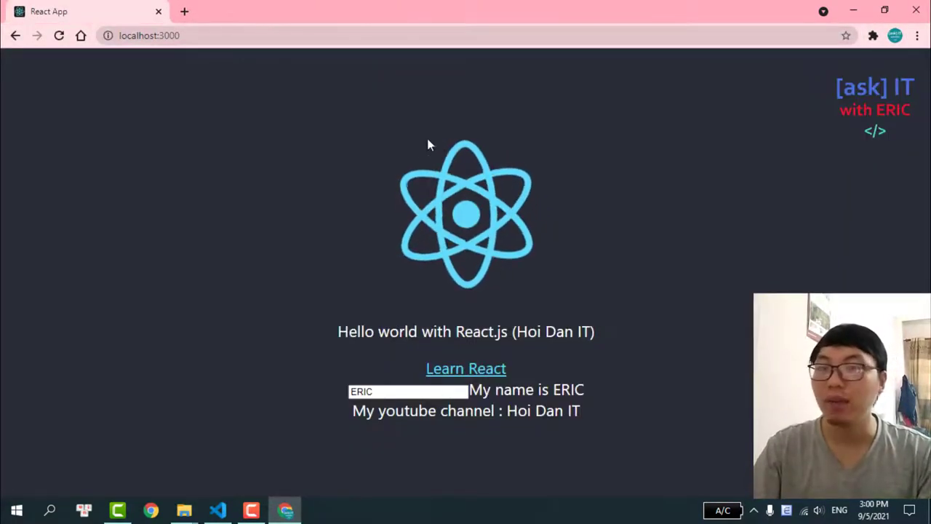
Step: Inspect the React app, view the hidden panels, switch to Console, and shrink DevTools with Ctrl+Minus
right_click(602, 115)
left_click(685, 290)
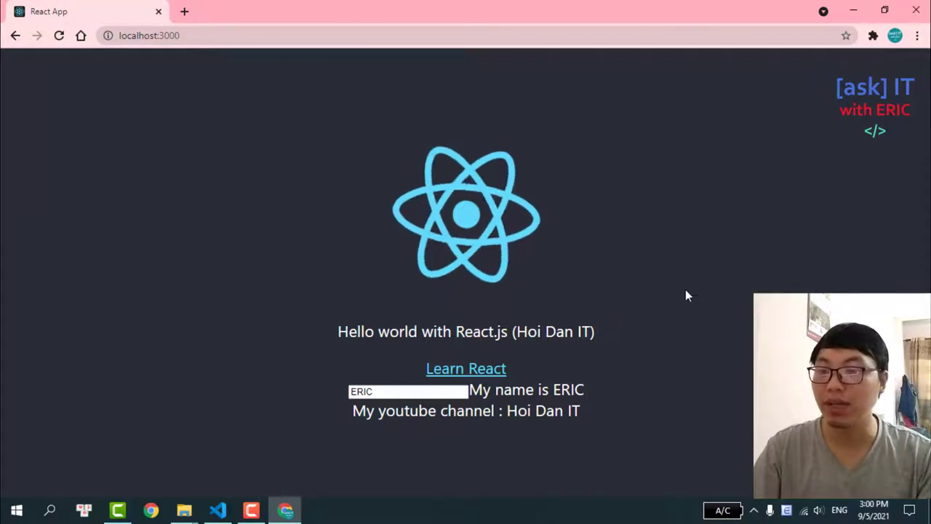
left_click(802, 169)
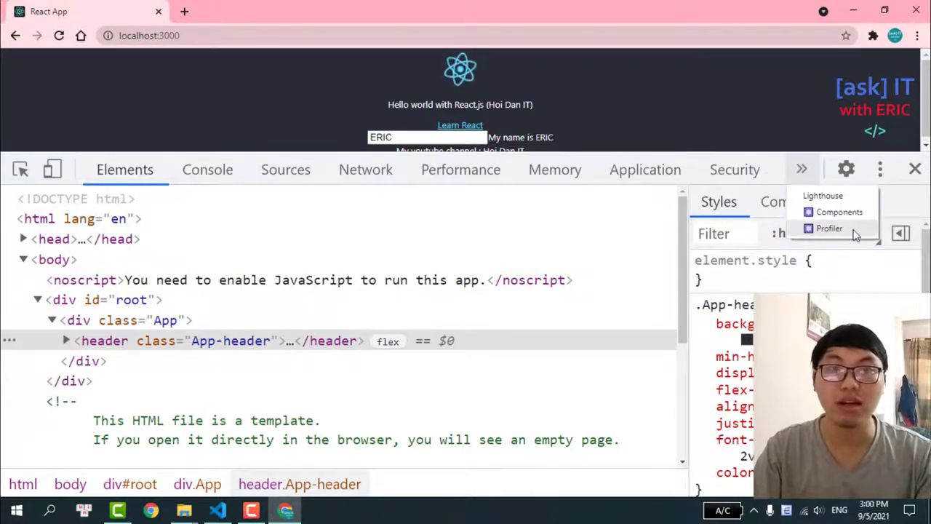
left_click(227, 164)
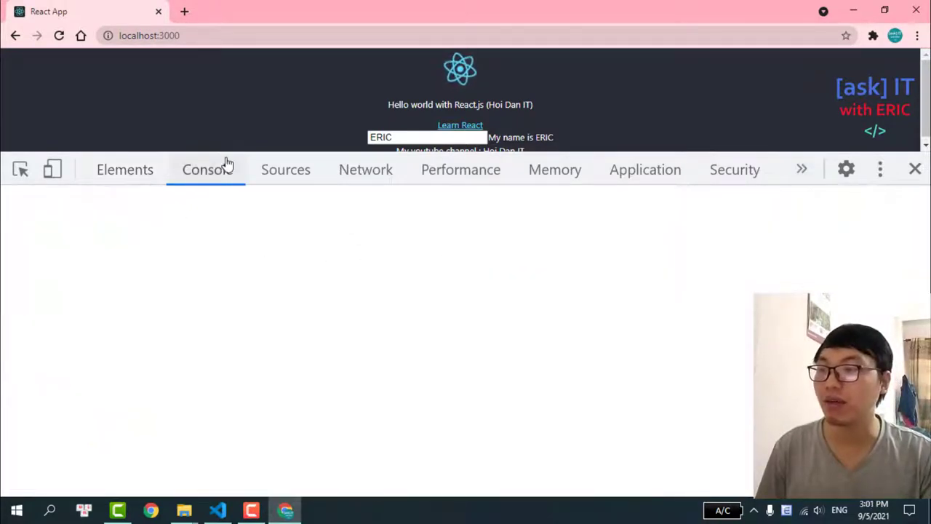
key("ctrl+minus")
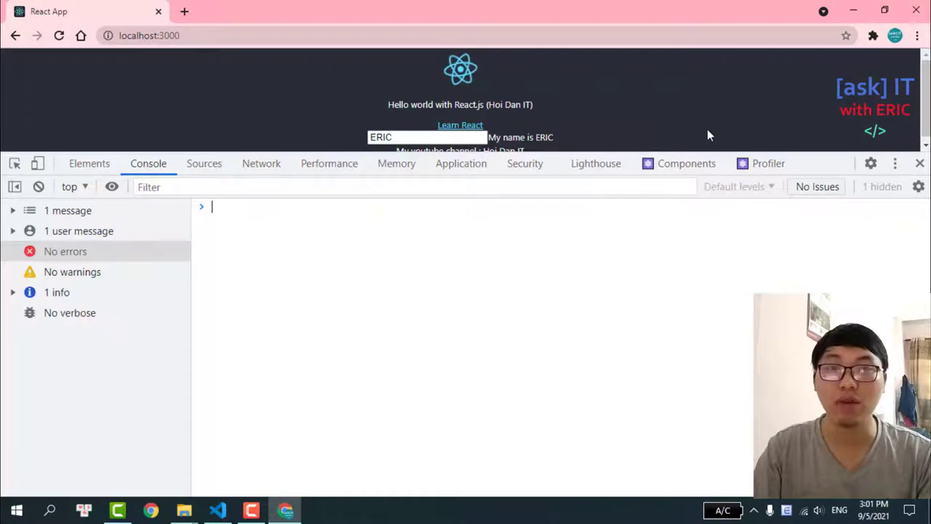
left_click(691, 164)
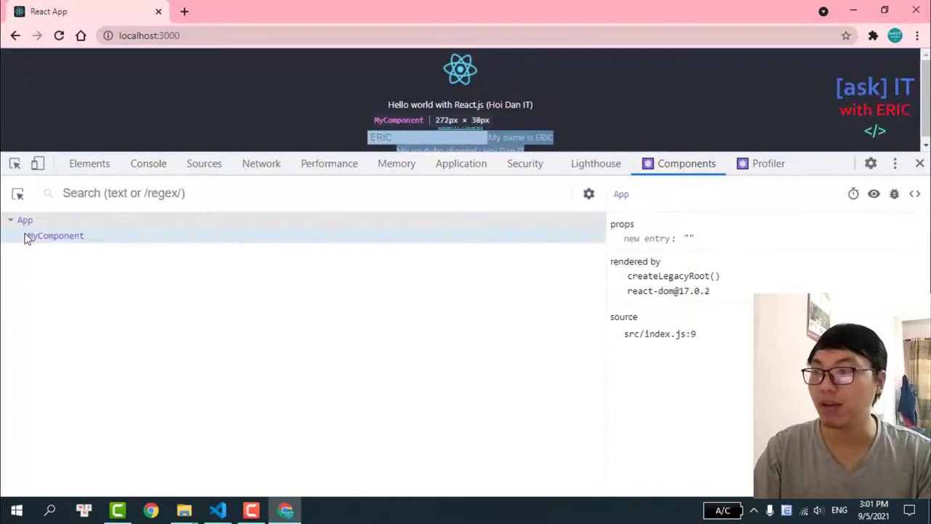
left_click(45, 237)
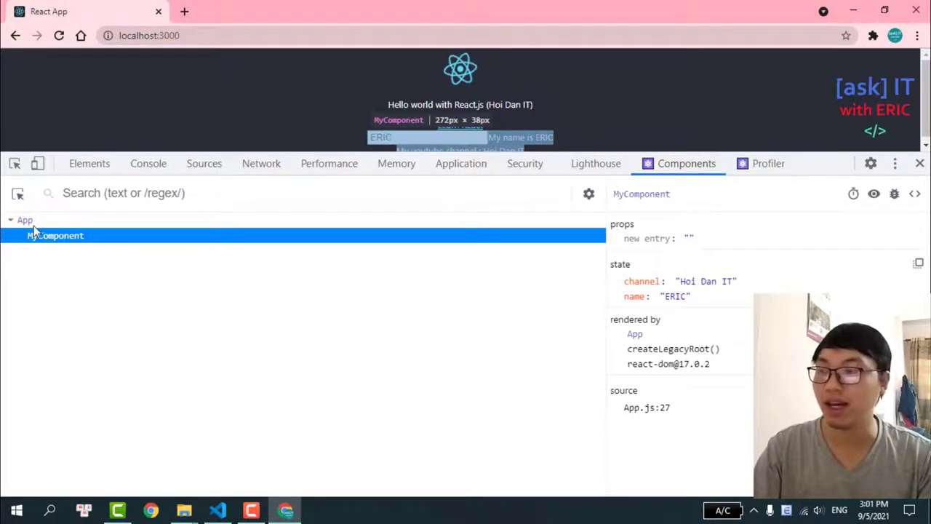
left_click(33, 224)
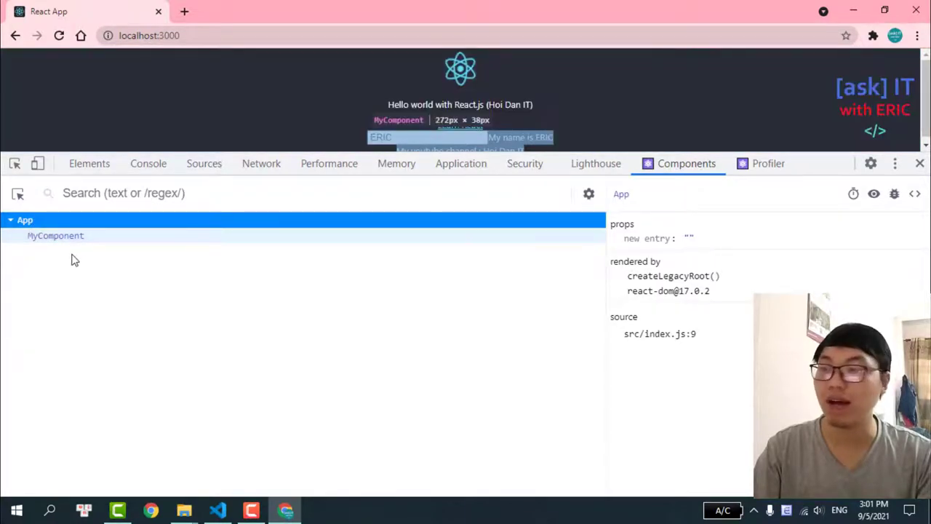
left_click(60, 237)
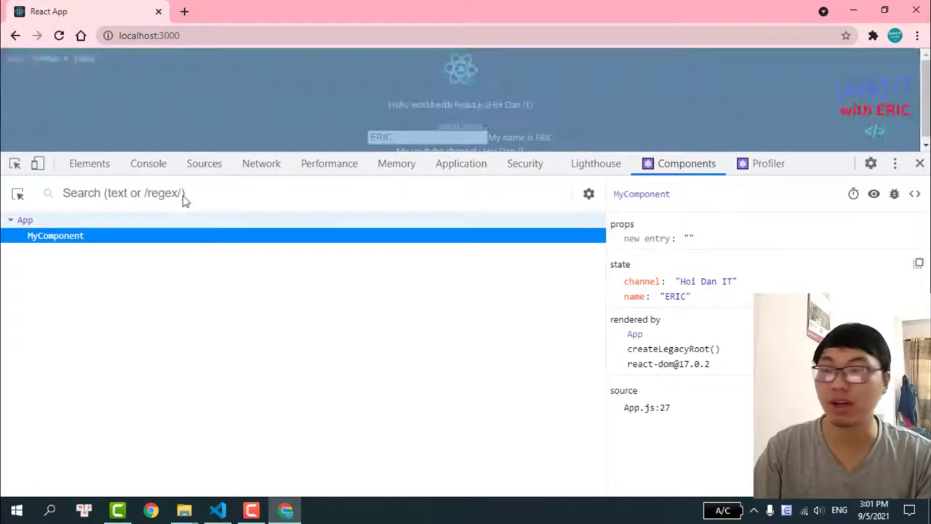
left_click_drag(800, 154, 800, 237)
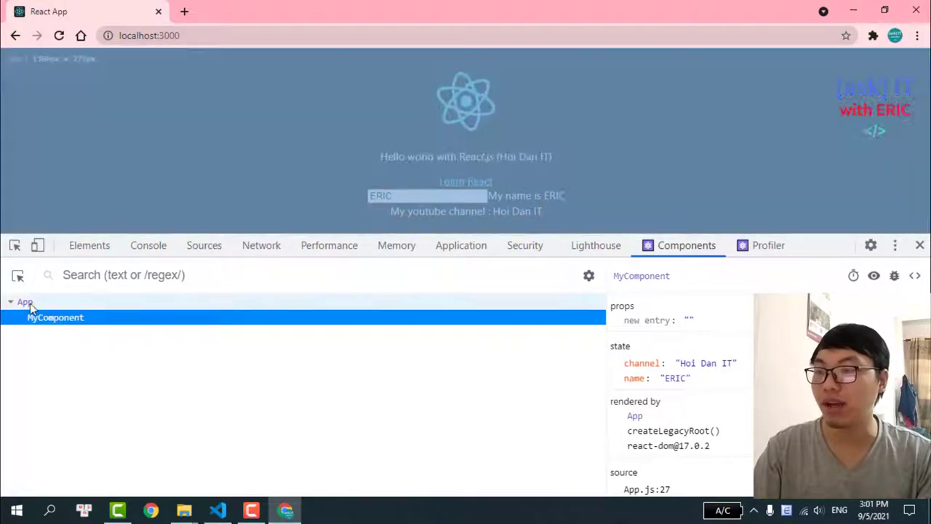
left_click(30, 302)
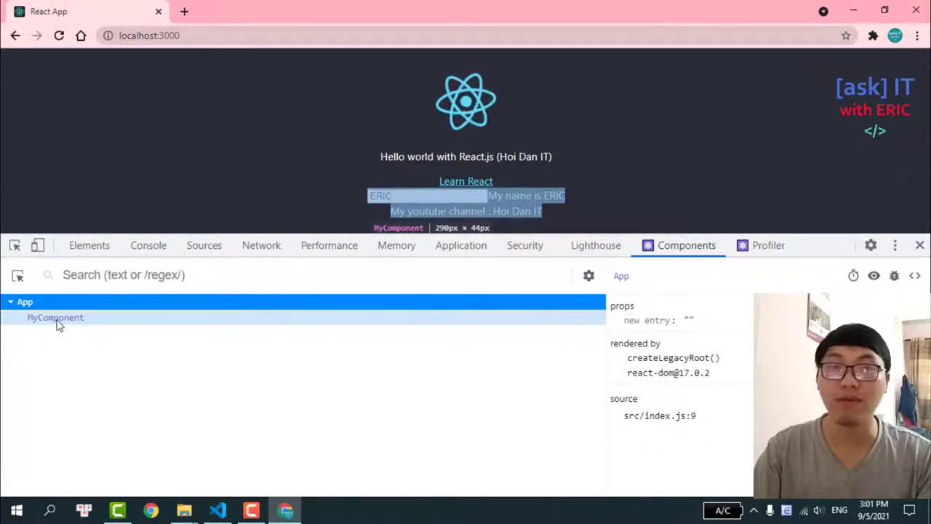
left_click(58, 320)
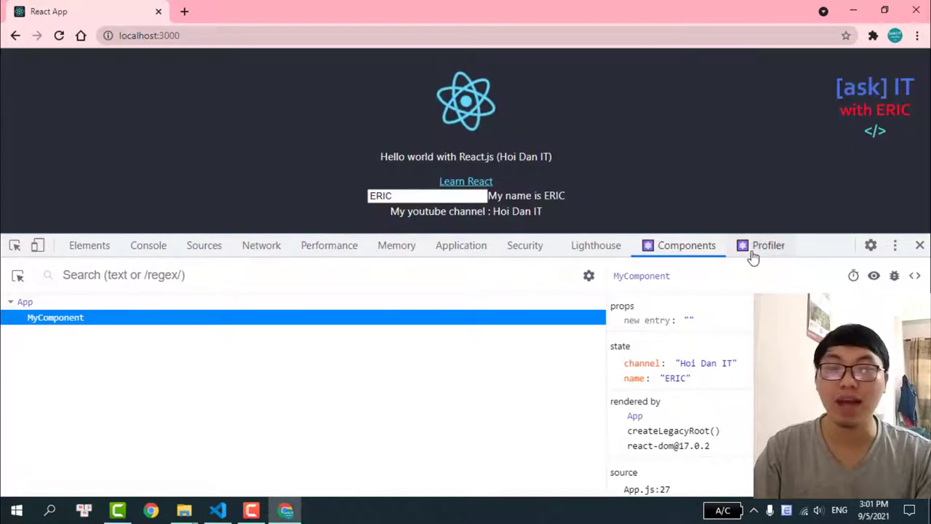
Step: Check the React Profiler, which has no profiling data yet, then switch away from it
left_click(754, 249)
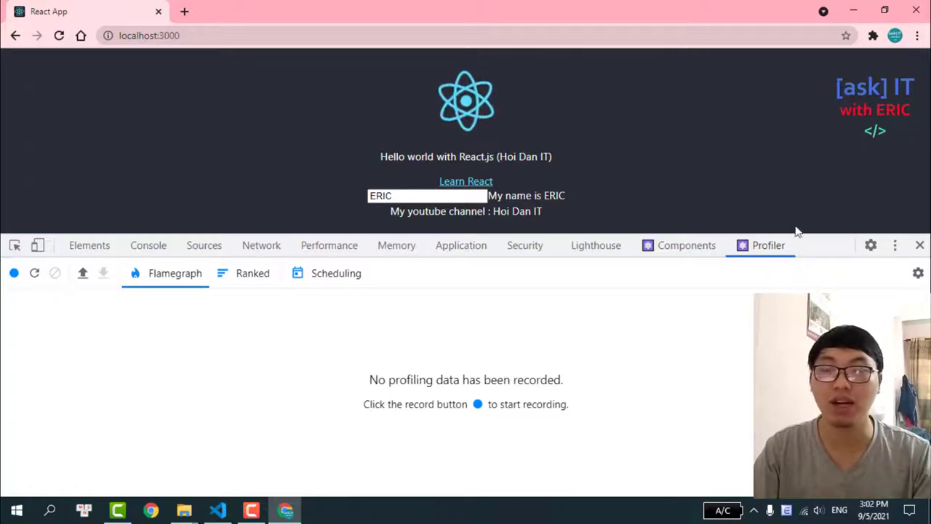
left_click(684, 251)
Step: Enlarge the DevTools interface with Ctrl+Plus and pick Components from the overflow list
left_click(142, 247)
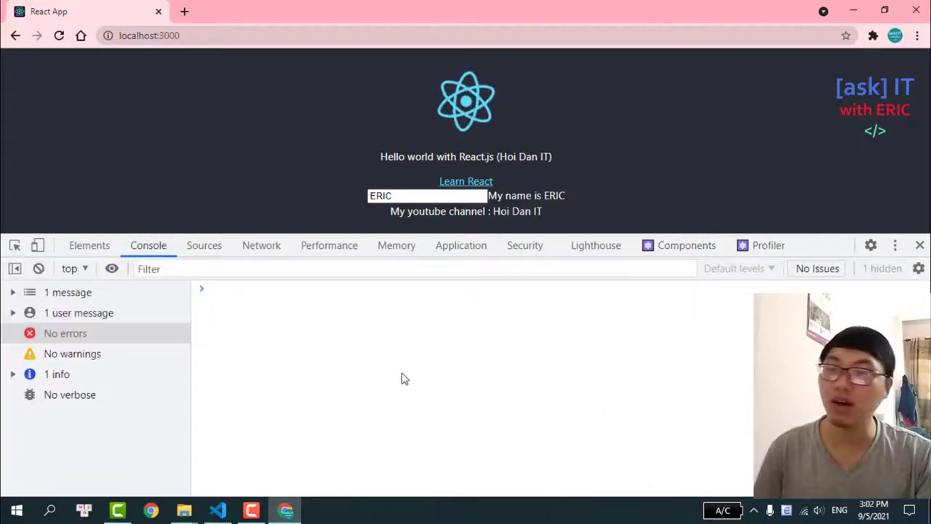
key("ctrl+plus")
key("ctrl+plus")
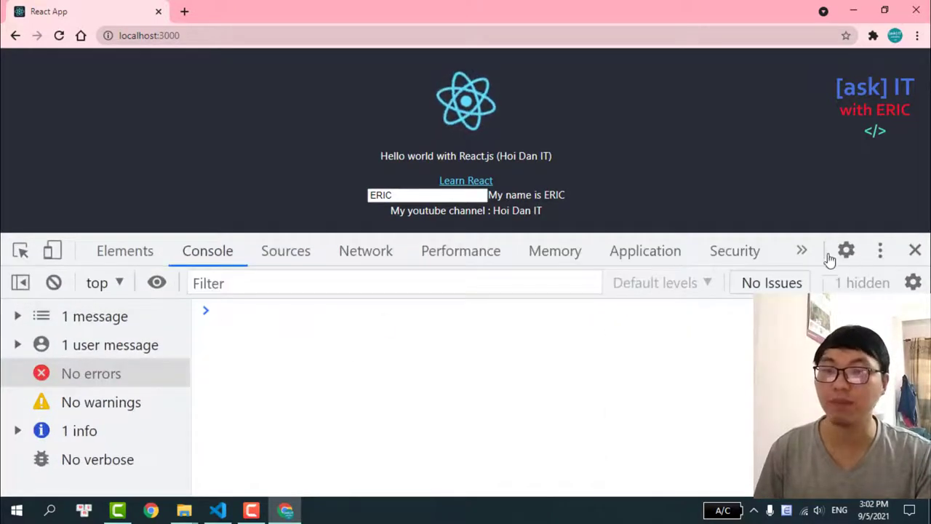
left_click(801, 250)
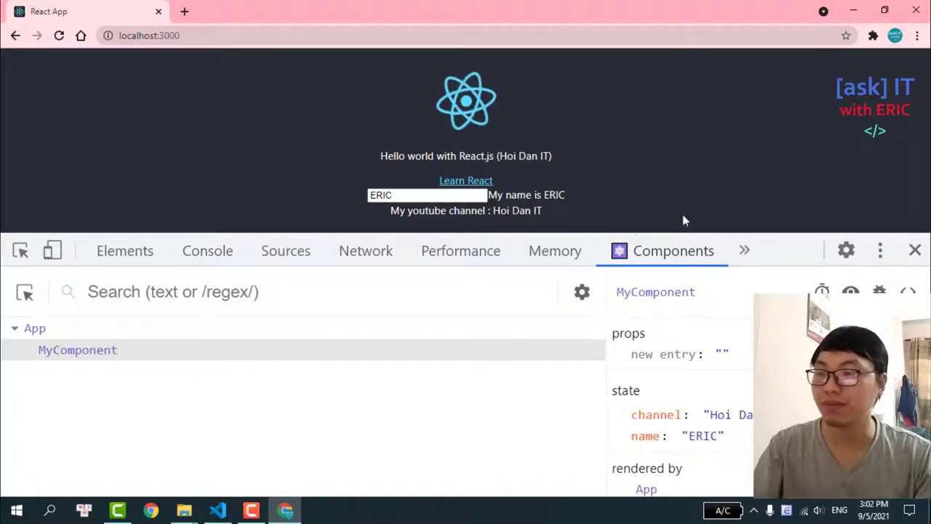
Step: Make DevTools taller, widen the props/state pane, select MyComponent, and open React DevTools settings
left_click_drag(773, 234, 773, 35)
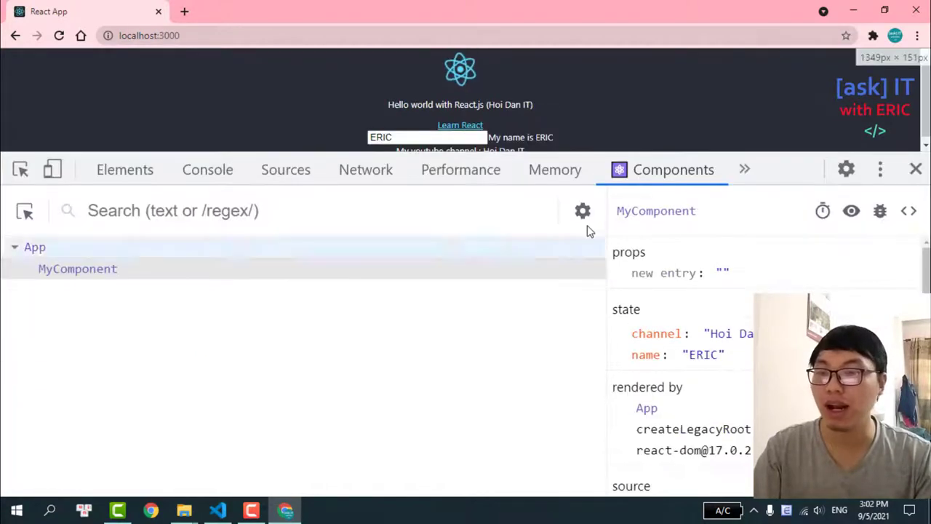
left_click_drag(607, 198, 361, 197)
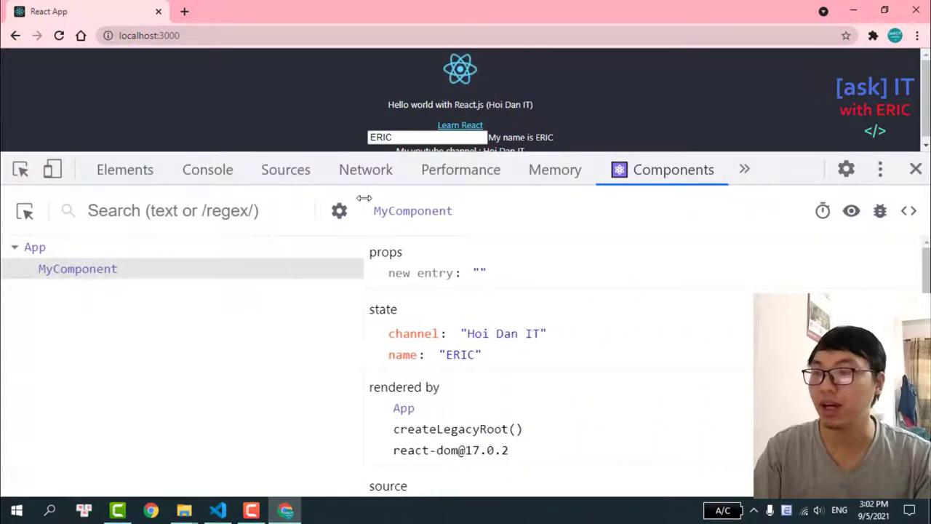
left_click(46, 275)
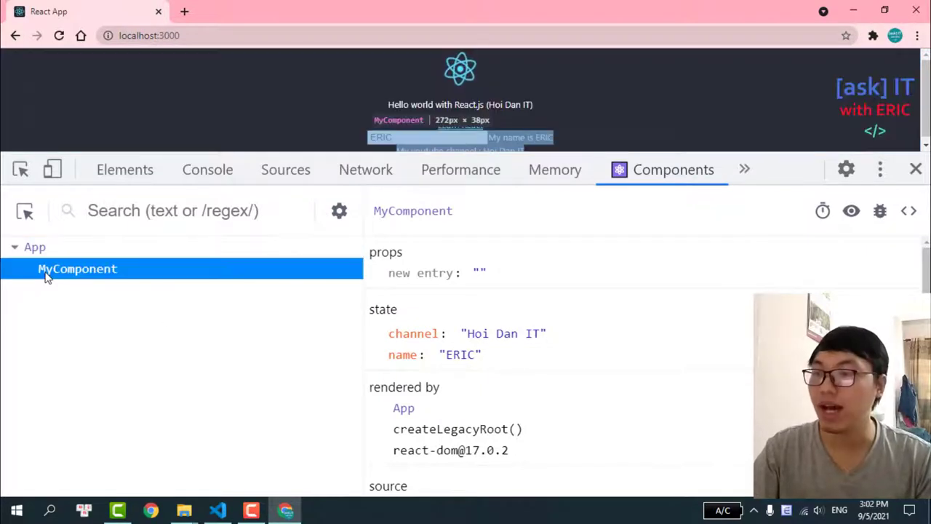
left_click(338, 212)
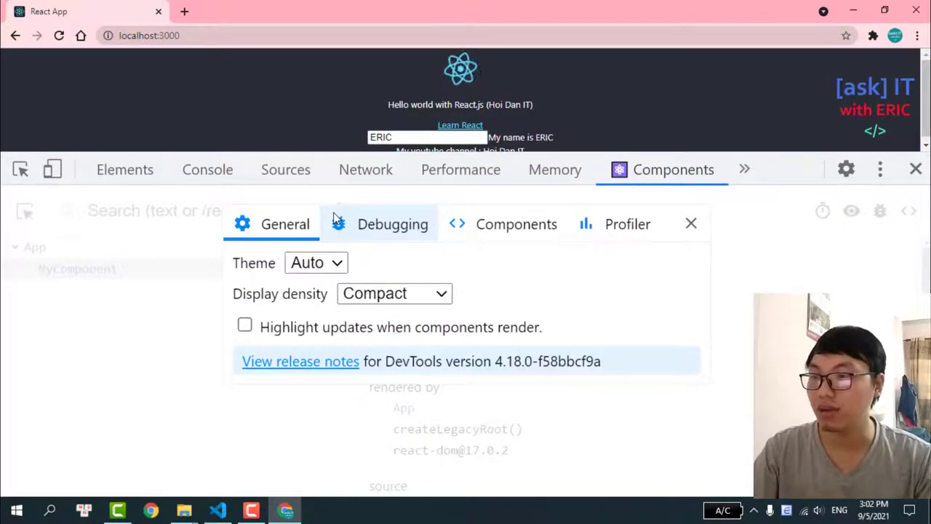
Step: Switch display density to Comfortable, back to Compact, then close the settings dialog
left_click(392, 294)
left_click(390, 336)
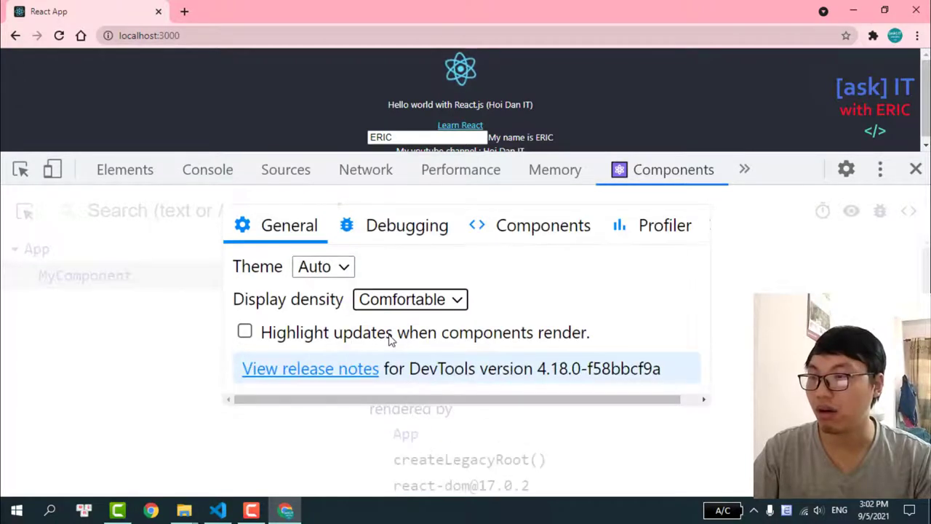
left_click(410, 301)
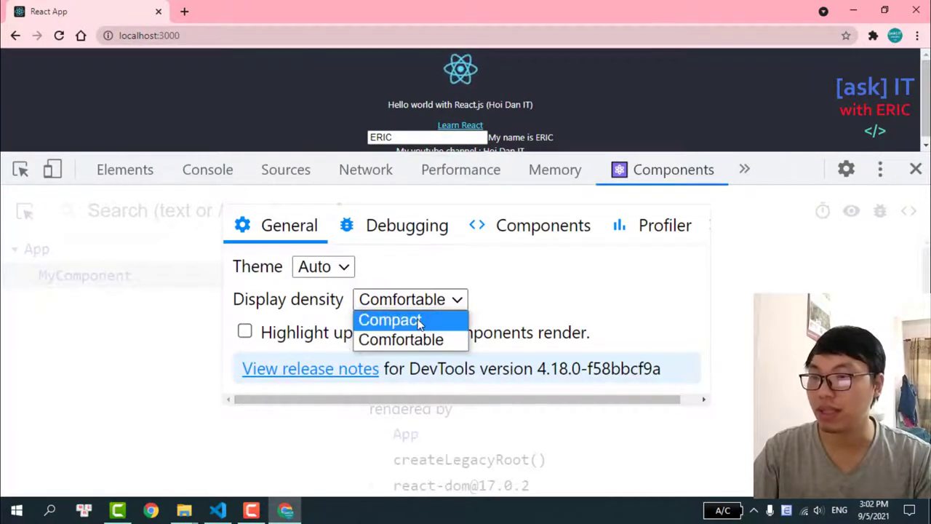
left_click(422, 321)
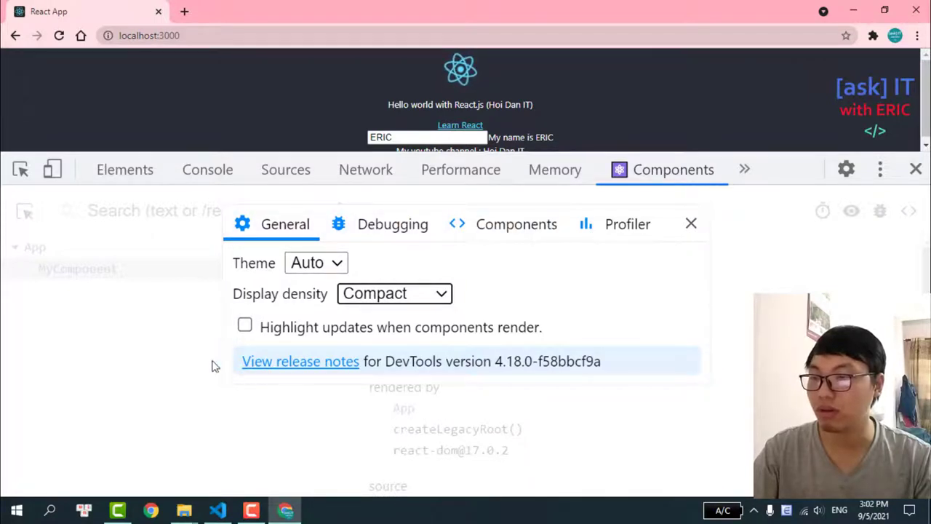
left_click(691, 225)
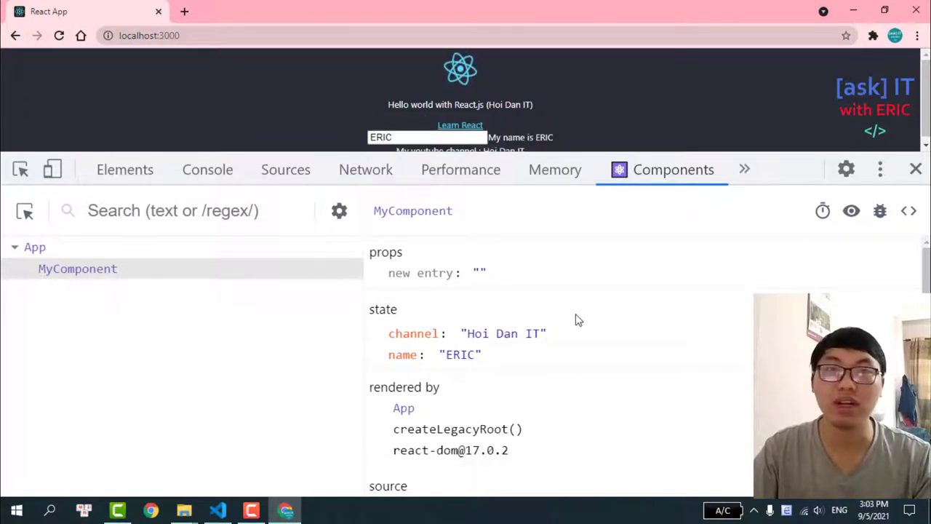
left_click(15, 247)
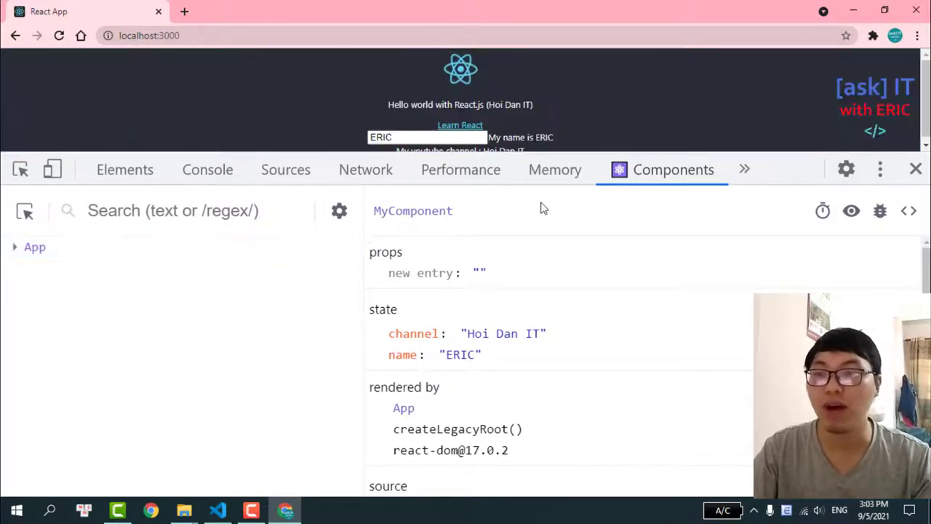
left_click(16, 247)
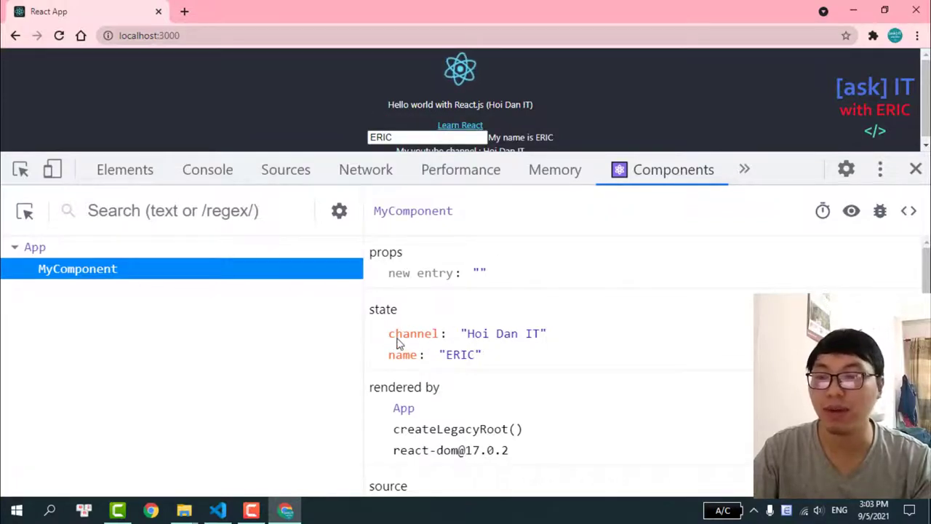
Step: Change MyComponent's name state value to Messi
left_click_drag(385, 334, 493, 352)
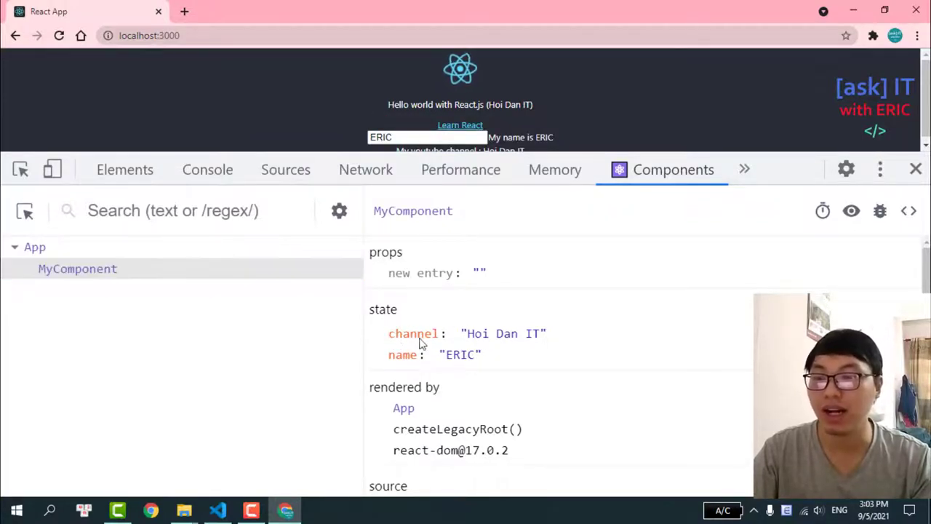
left_click(506, 363)
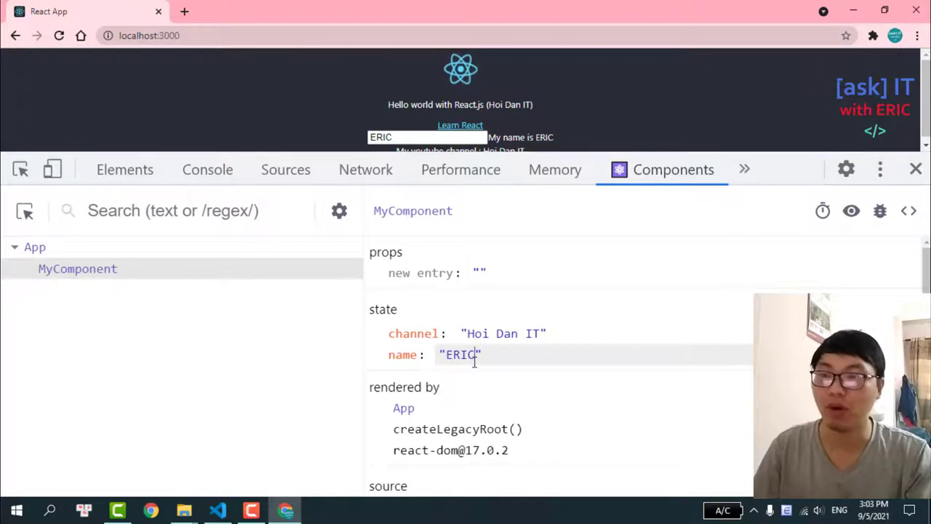
type("Mess")
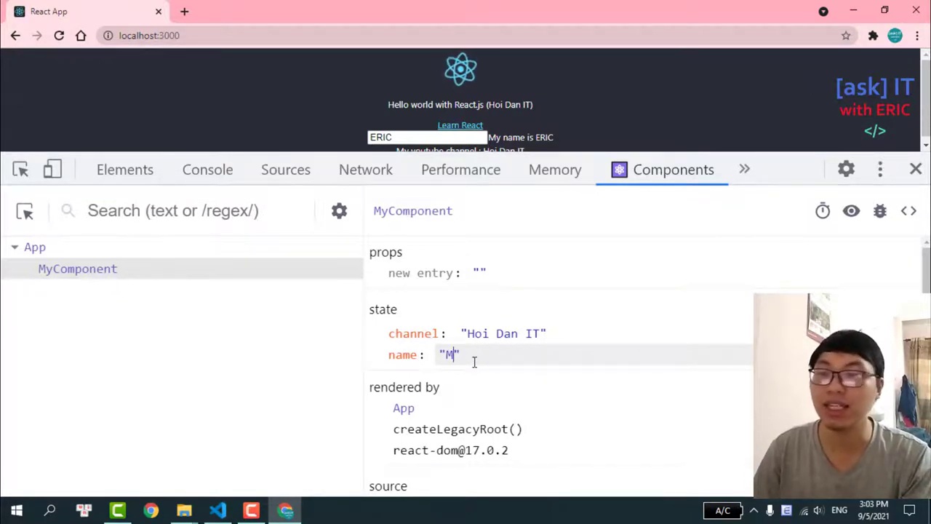
type("i")
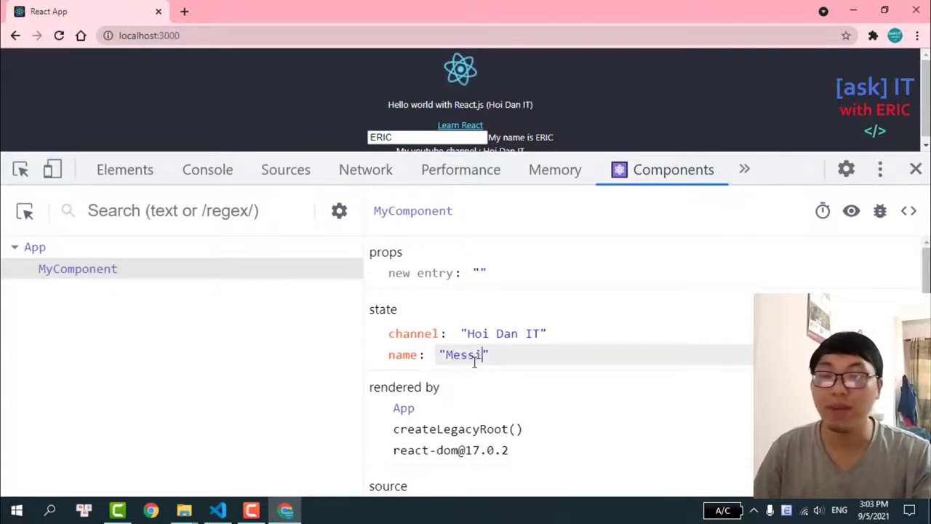
left_click(642, 316)
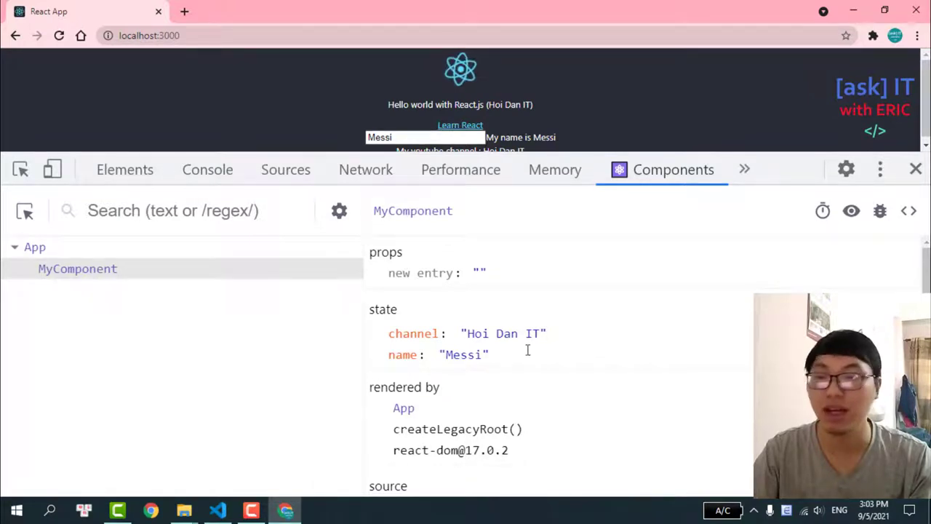
Step: Append 'fasdfasfasf' to the channel state and enlarge the page area above DevTools
left_click(542, 333)
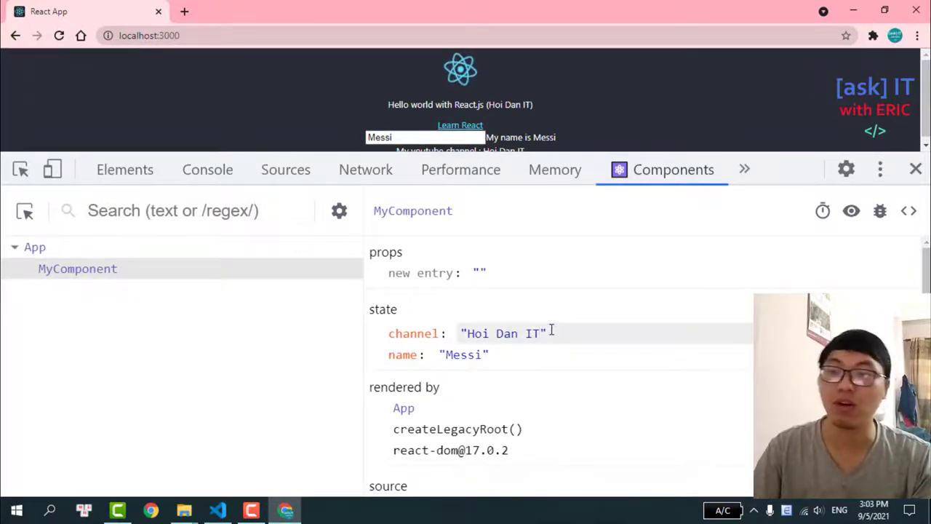
type("fasdfasfasf")
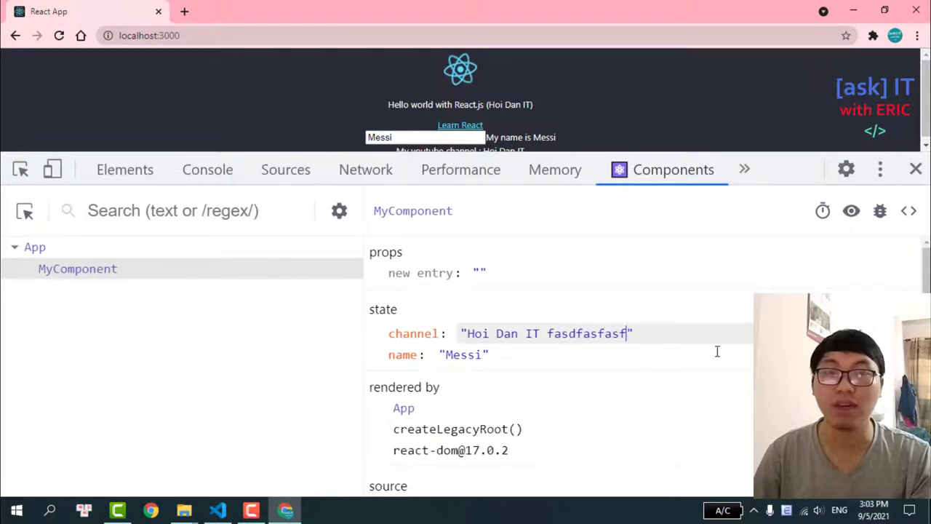
key("Return")
left_click_drag(785, 151, 779, 202)
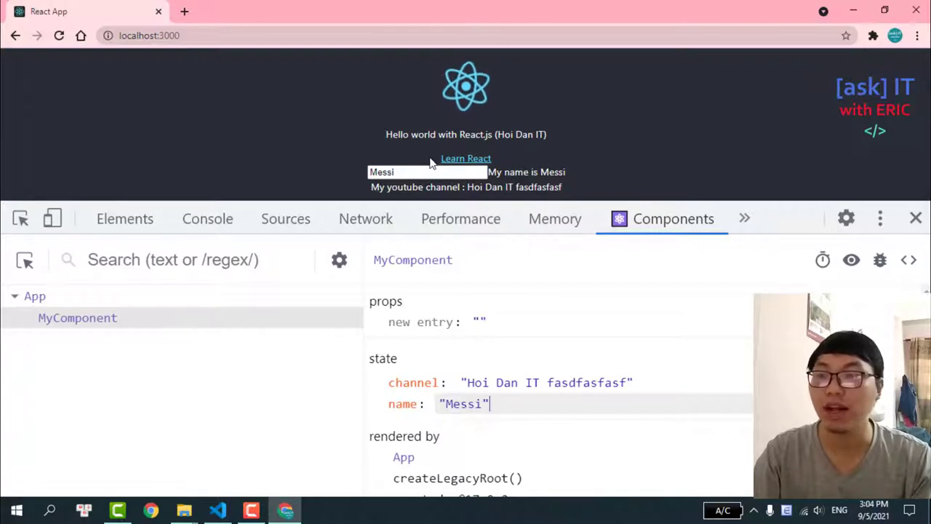
Step: Replace the name in the page's text box with Cavani
double_click(381, 173)
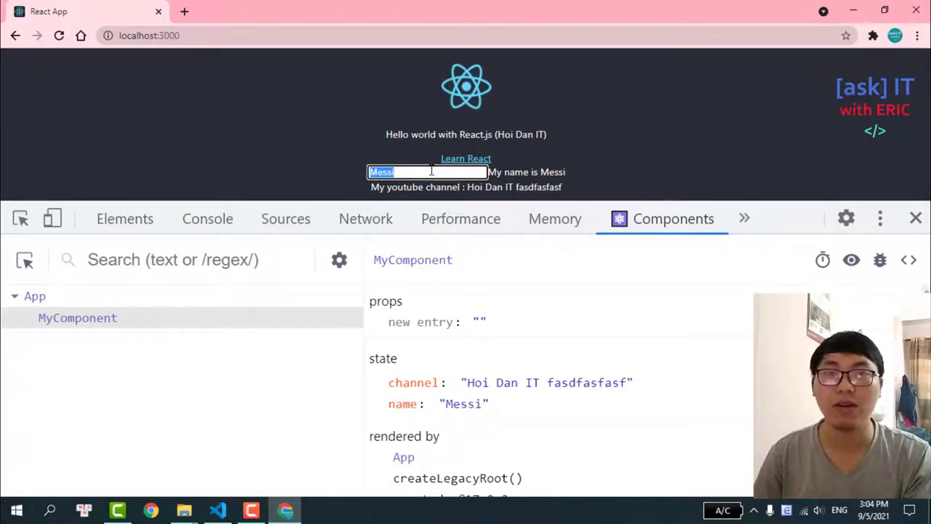
type("Ca")
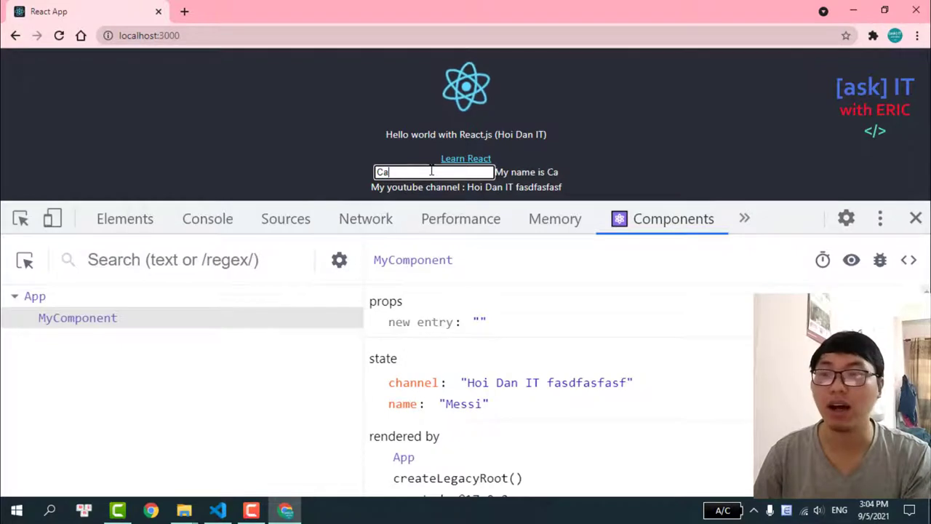
type("vani")
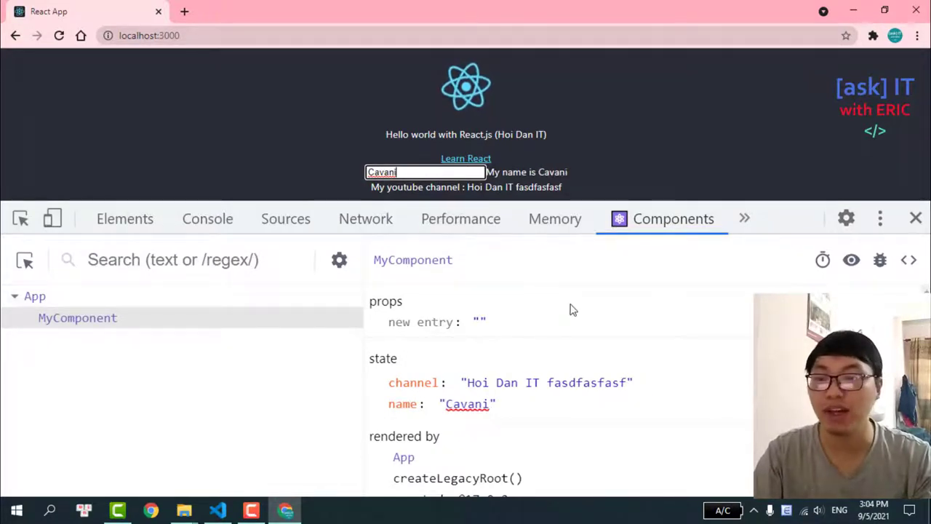
left_click(644, 141)
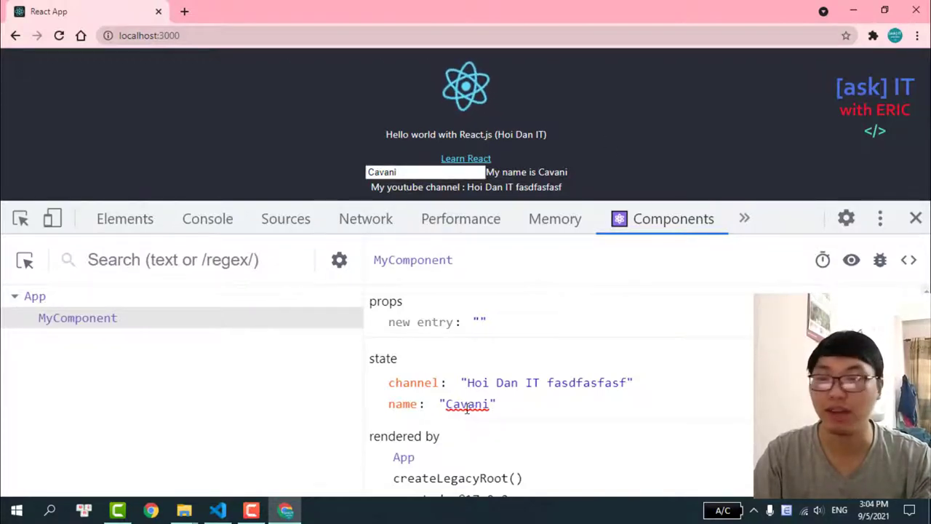
Step: Google-search Cavani from the name field, select the footballer's full name, and return to React App
double_click(381, 172)
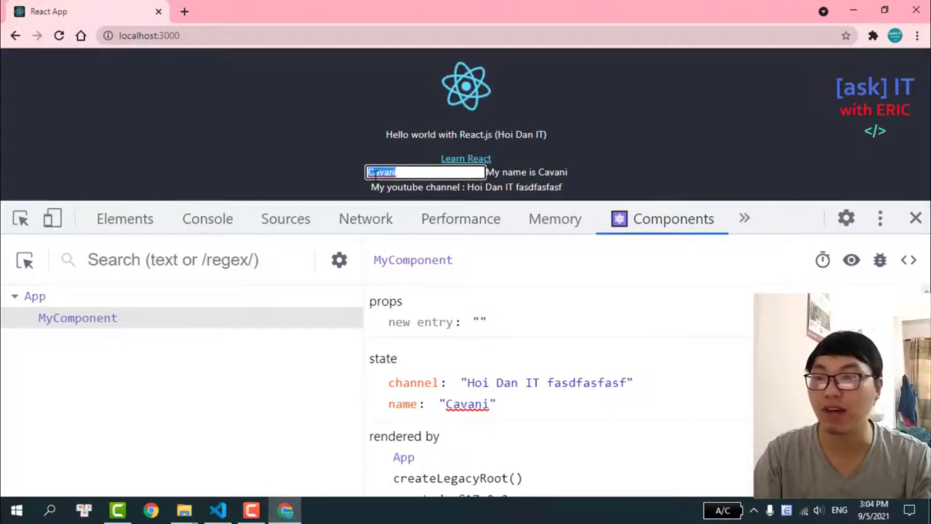
right_click(378, 176)
left_click(460, 276)
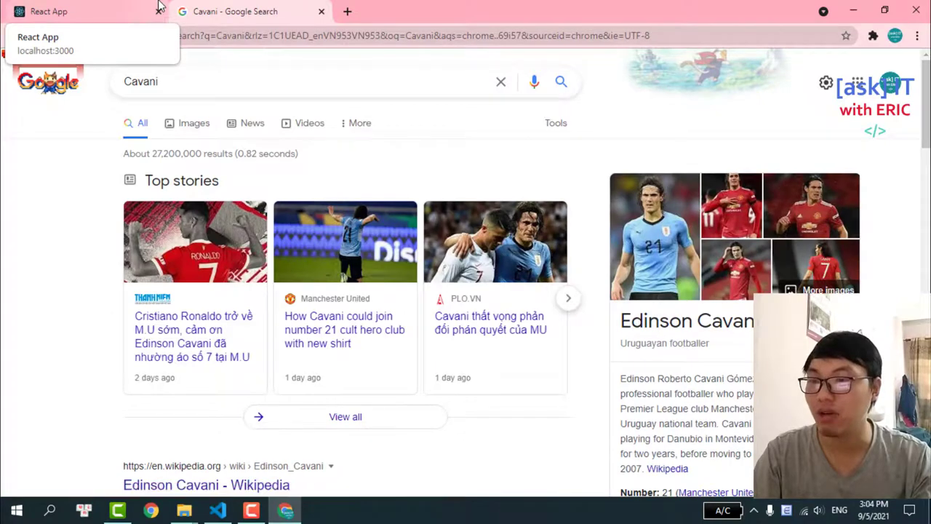
left_click_drag(626, 321, 763, 321)
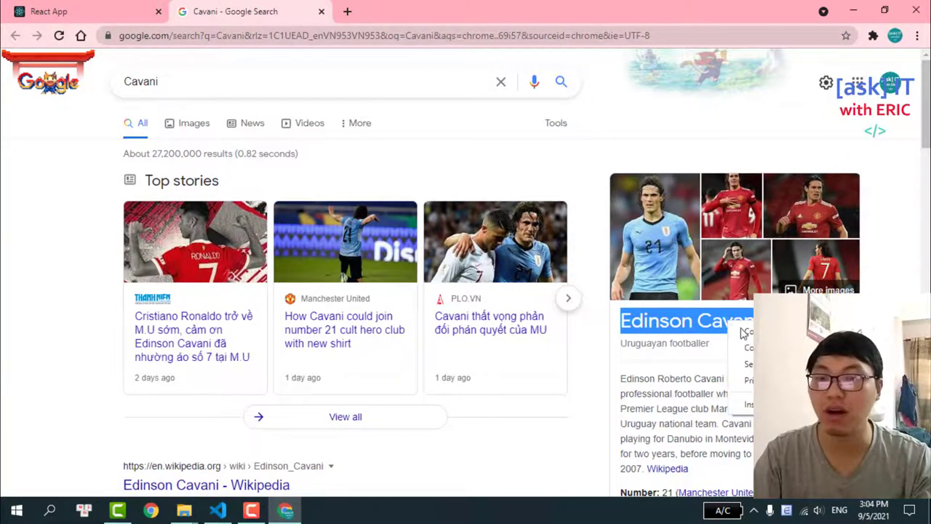
left_click(87, 11)
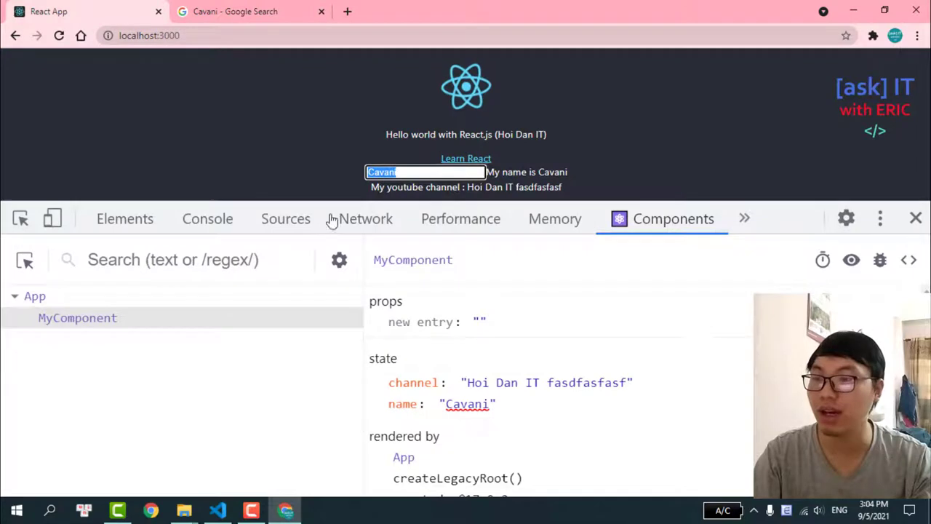
Step: Paste the footballer's full name into the name field, then replace it with Eric
right_click(408, 177)
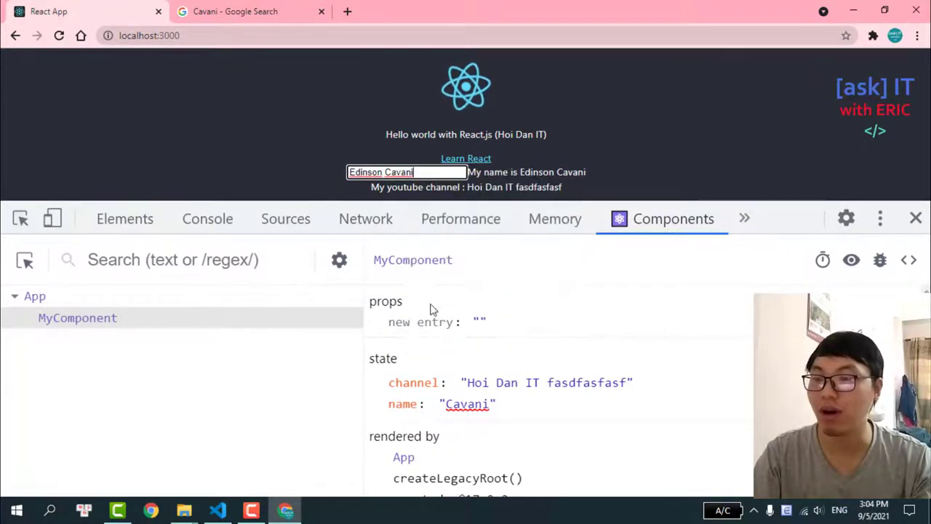
left_click(435, 334)
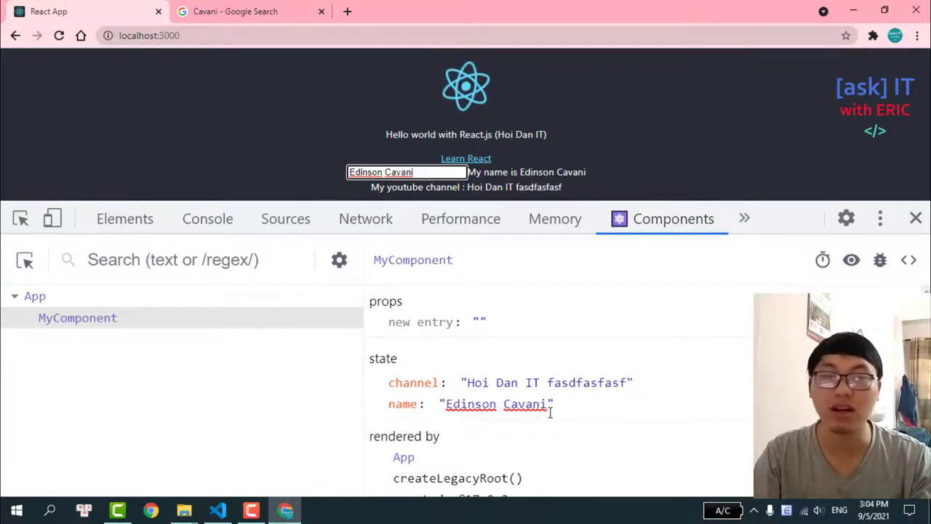
key("ctrl+a")
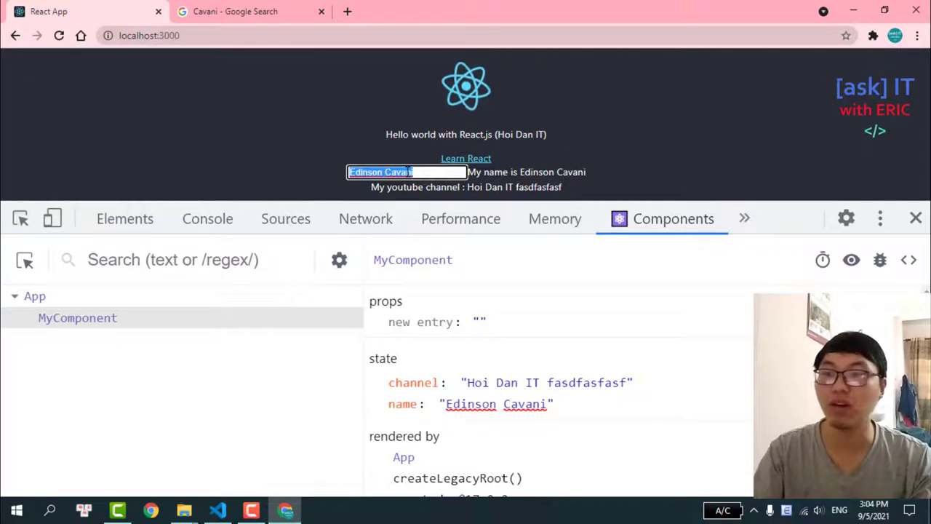
key("BackSpace")
type("Er")
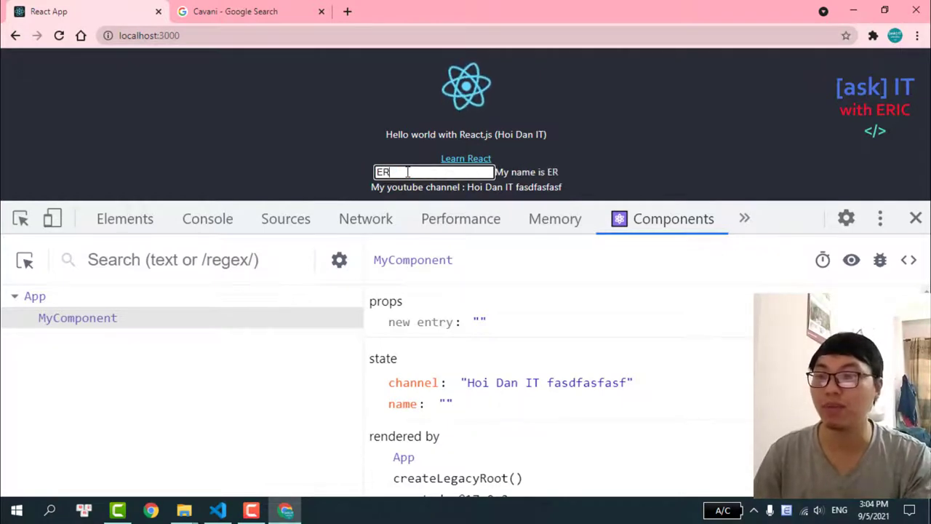
type("ic")
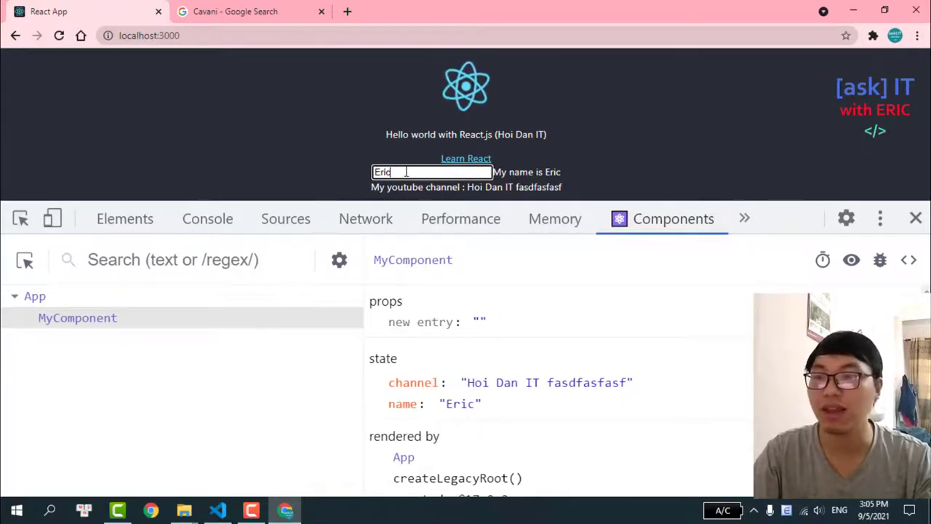
left_click_drag(404, 173, 358, 178)
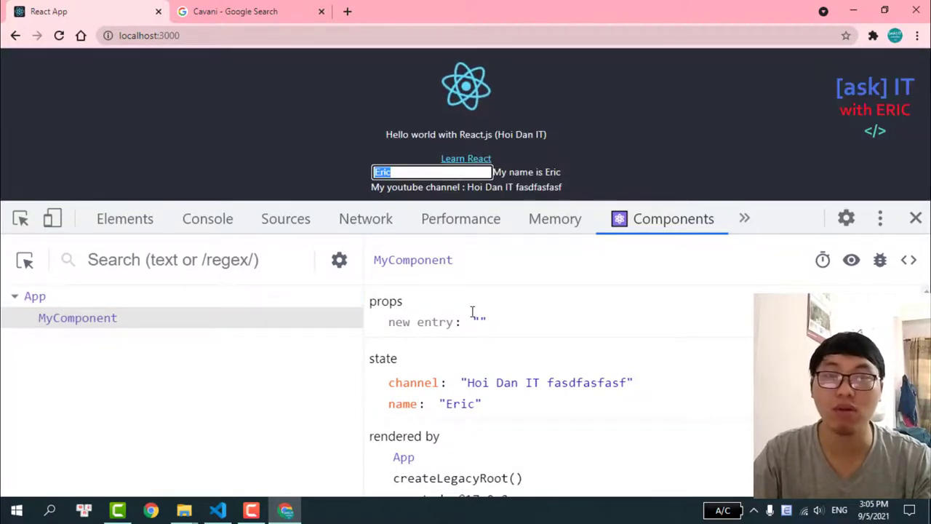
scroll(538, 315, "down", 2)
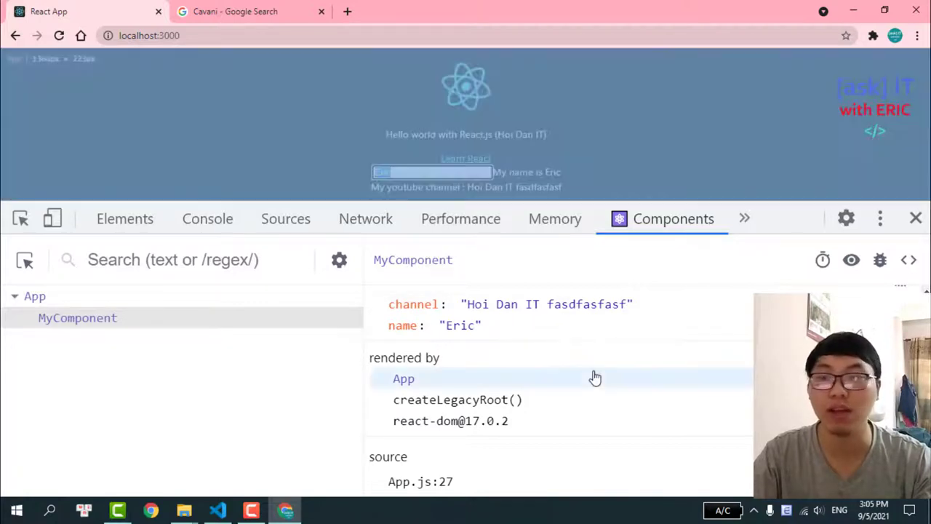
scroll(593, 376, "up", 2)
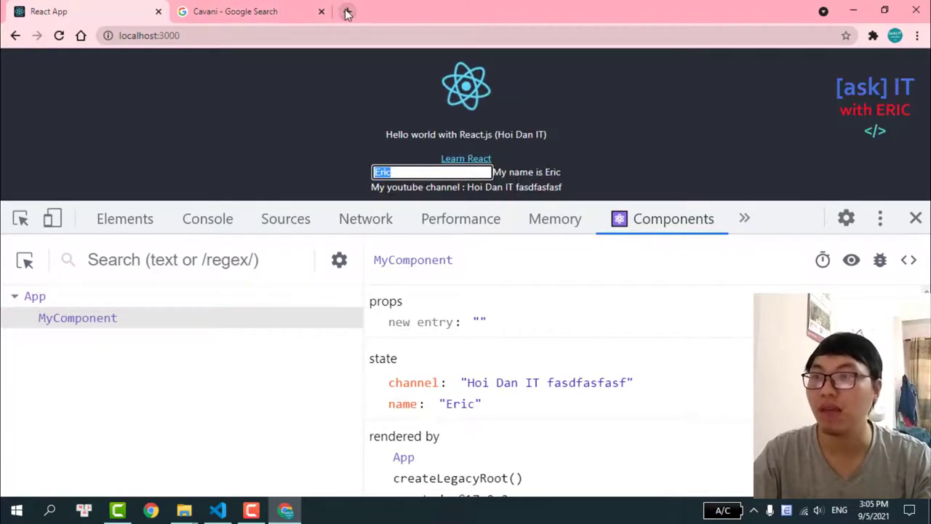
Step: Open reactjs.org in a new tab
left_click(346, 13)
type("reactjs.org")
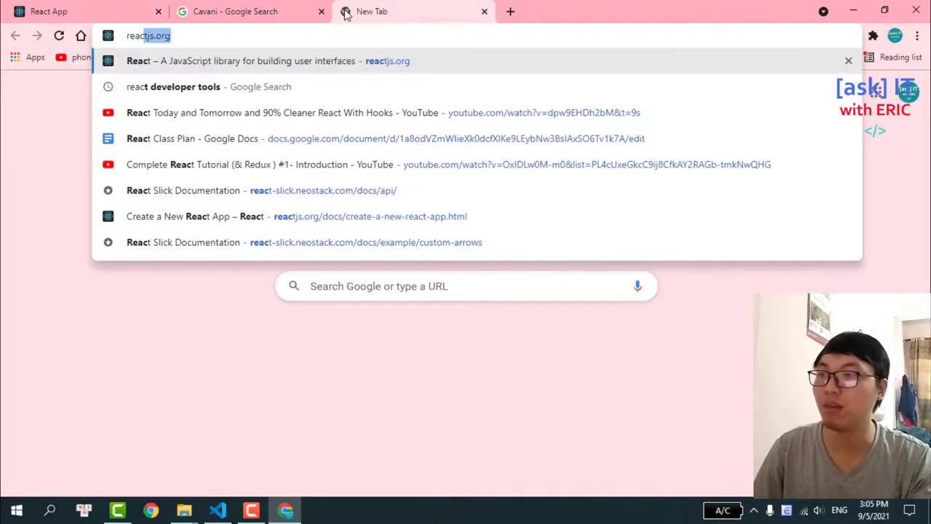
key("Return")
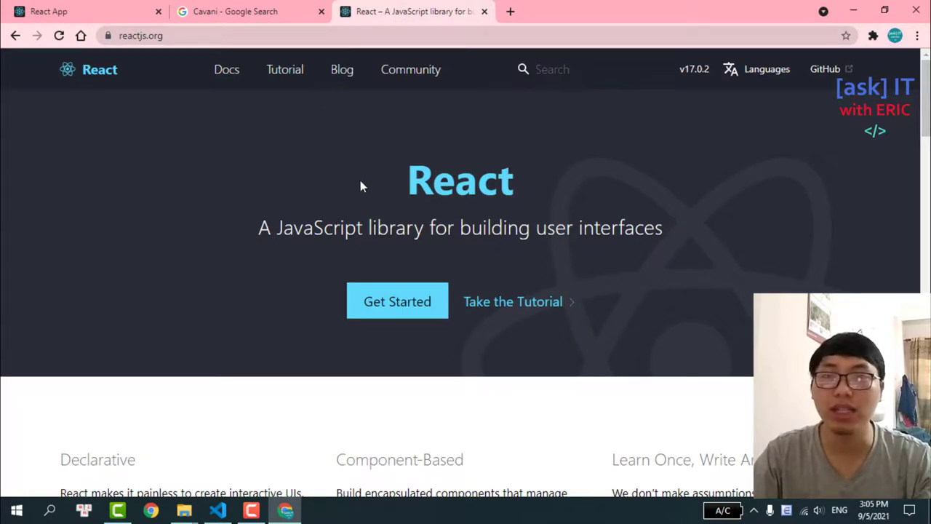
Step: Inspect reactjs.org in the React Components panel, widening the tree pane and zooming DevTools out
right_click(209, 156)
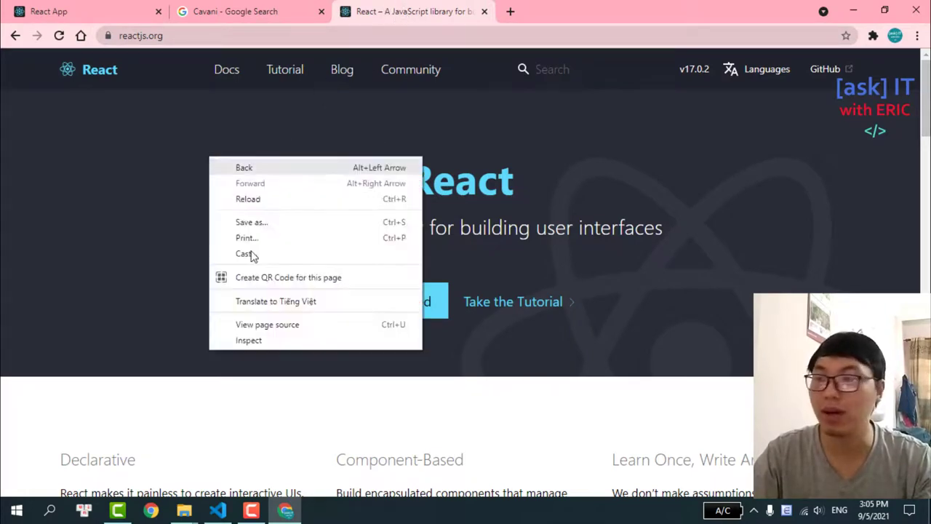
left_click(254, 339)
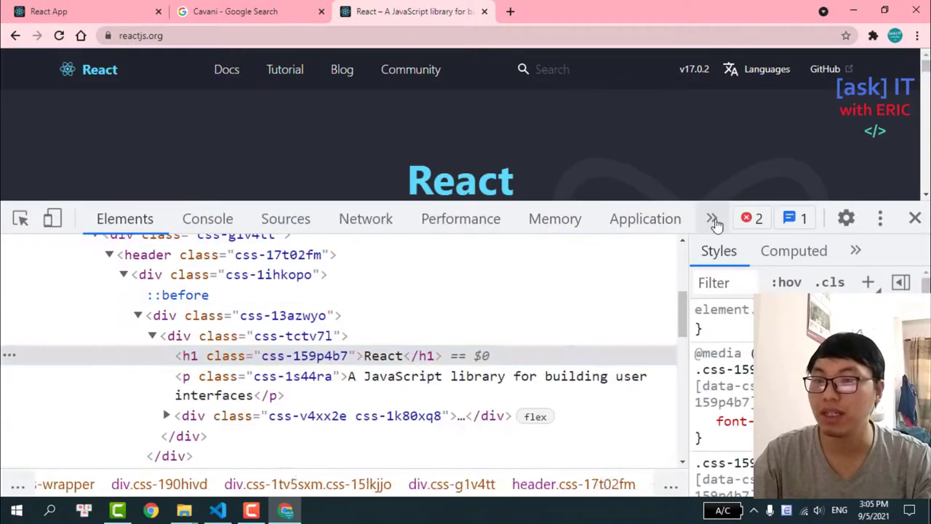
left_click(712, 219)
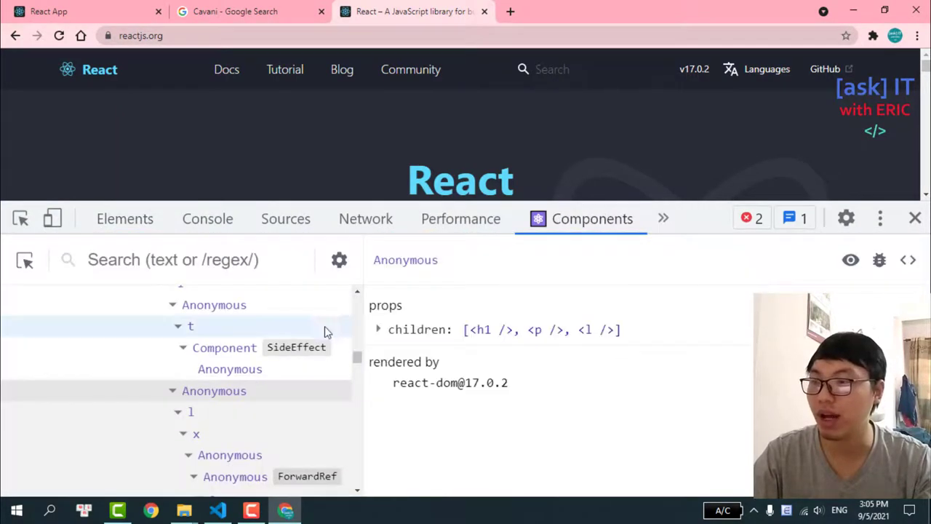
scroll(264, 390, "up", 3)
scroll(220, 373, "up", 3)
scroll(216, 371, "up", 2)
scroll(216, 371, "up", 5)
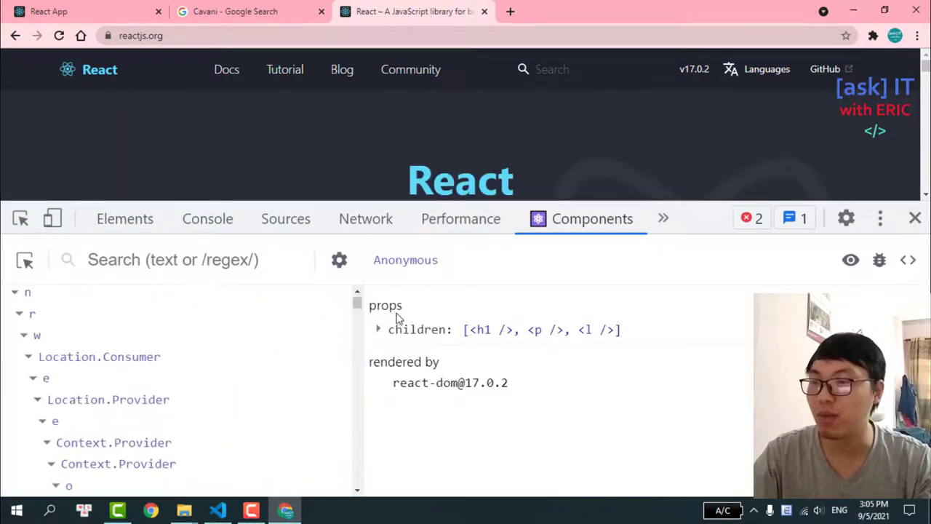
left_click_drag(361, 302, 557, 305)
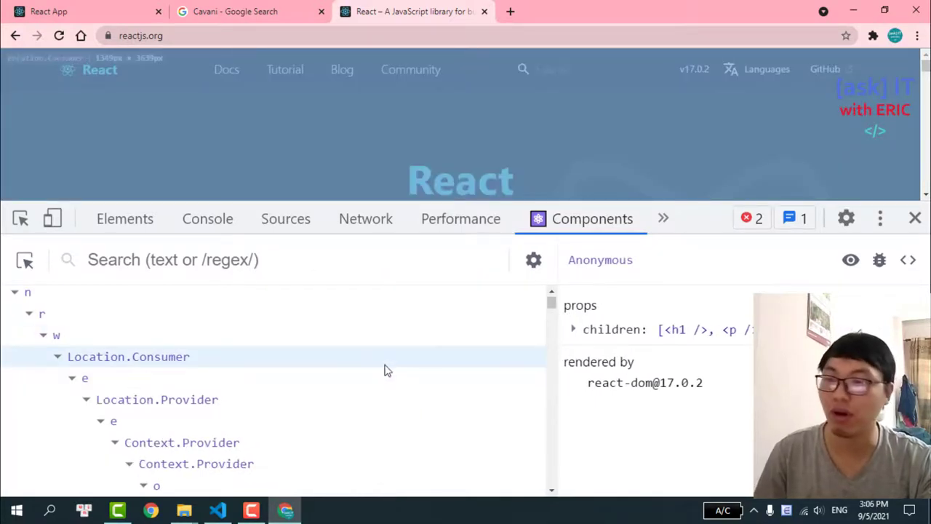
key("ctrl+minus")
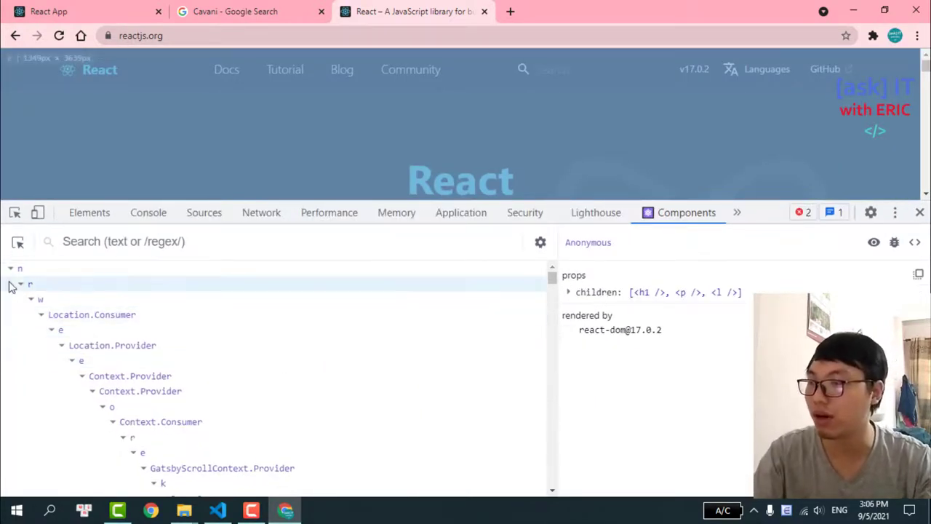
Step: Collapse the r and root n nodes, then select TodoList to show its props
left_click(20, 283)
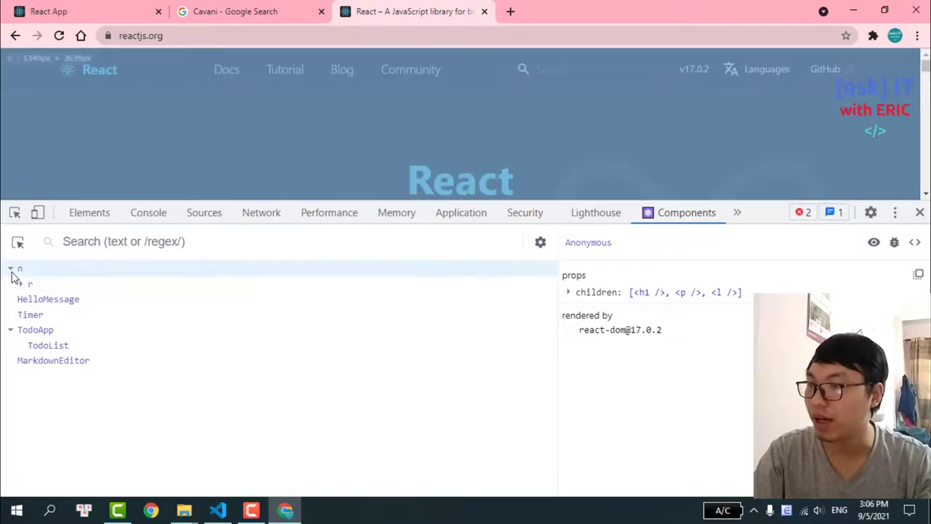
left_click(11, 268)
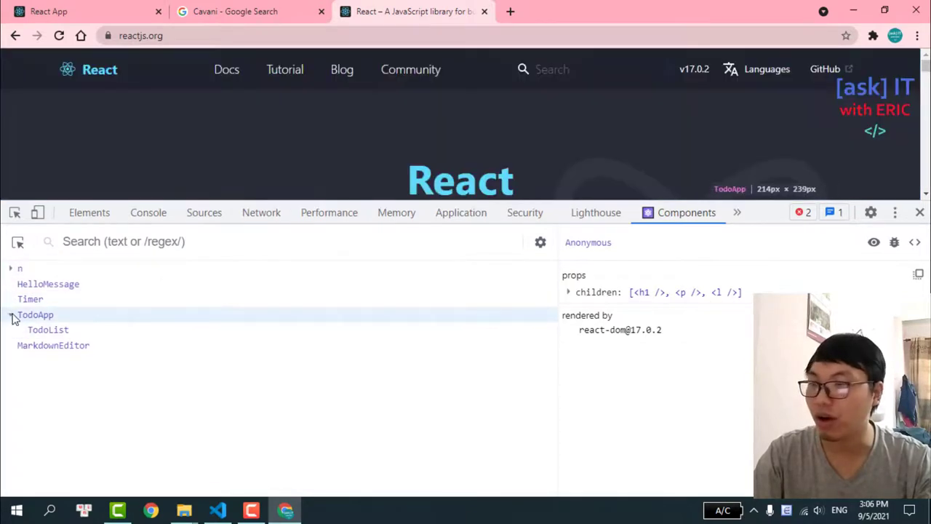
left_click(11, 315)
left_click(11, 314)
left_click(54, 330)
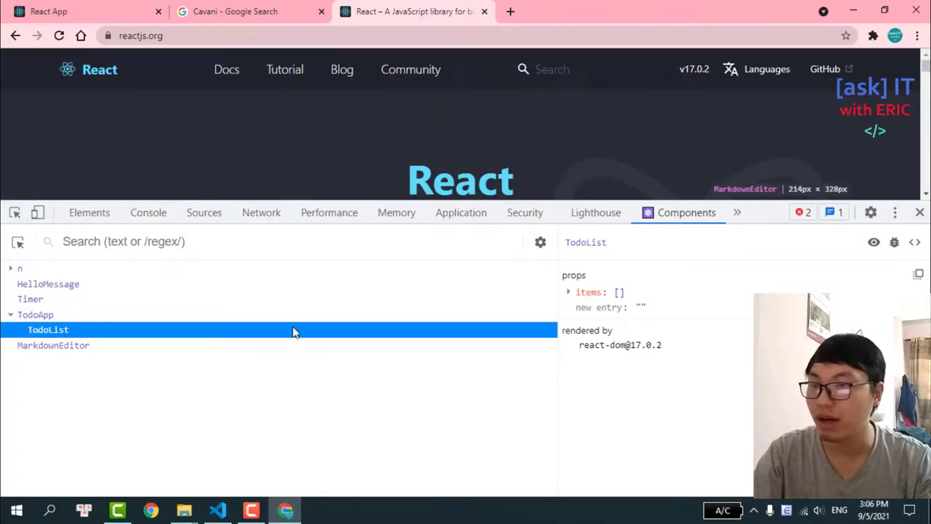
Step: Shrink the DevTools panel and scroll down the reactjs.org page
left_click_drag(753, 200, 378, 221)
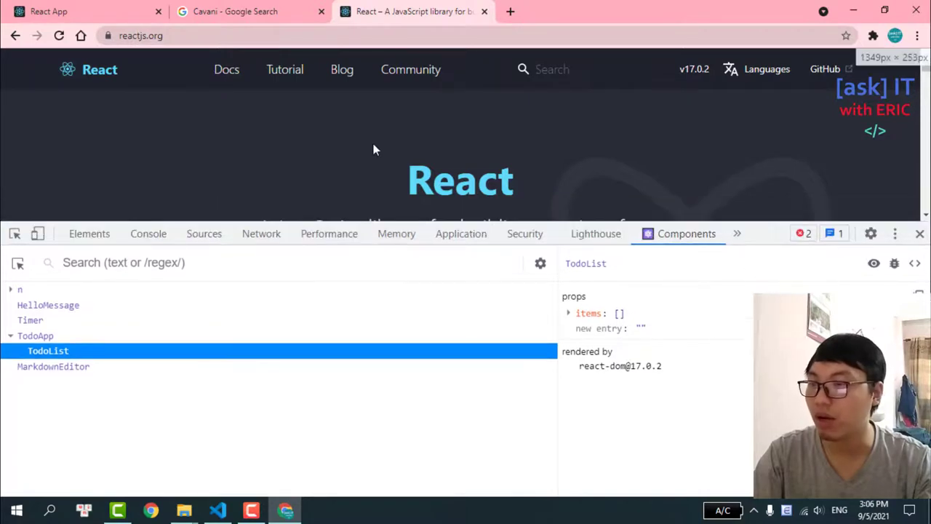
scroll(393, 139, "down", 5)
scroll(401, 131, "down", 2)
scroll(422, 129, "down", 3)
scroll(451, 126, "down", 3)
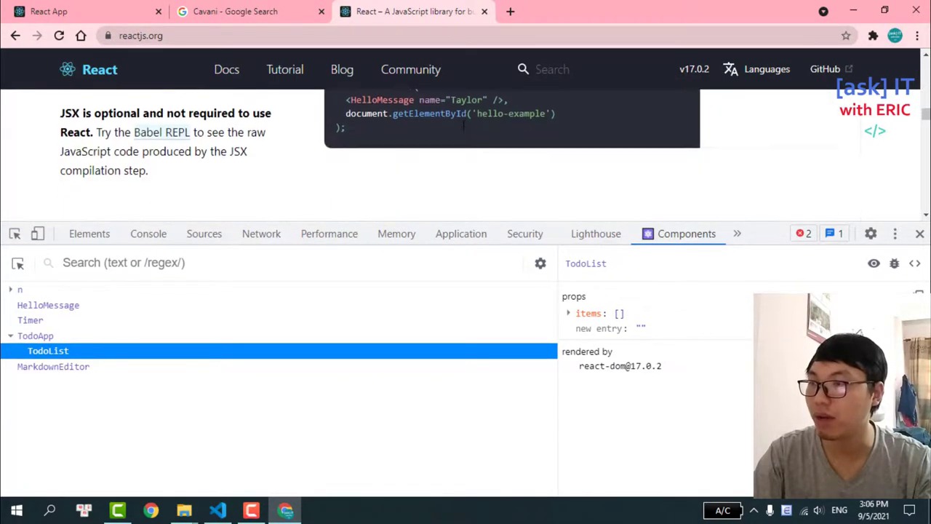
scroll(480, 131, "down", 4)
scroll(538, 138, "down", 3)
scroll(596, 142, "down", 1)
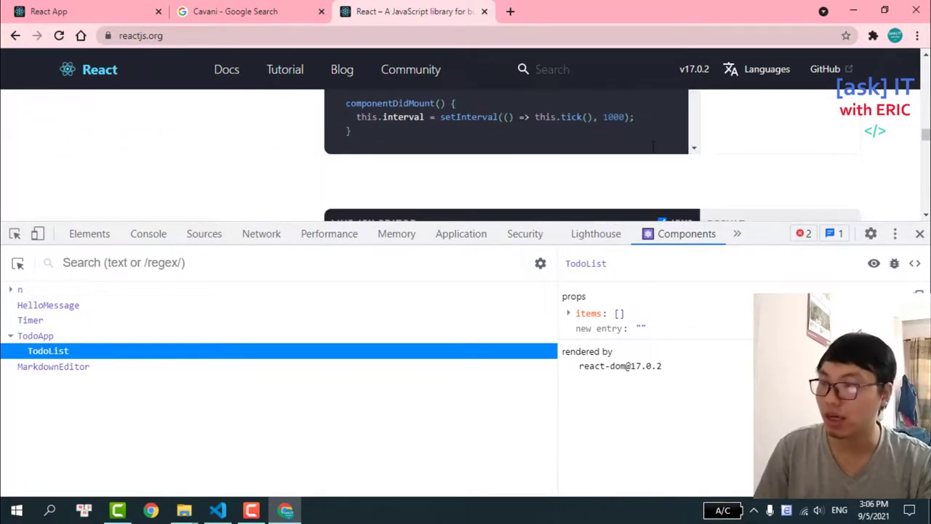
Step: Find 'to' on the page to reach the Todo example, then focus its to-do input
key("ctrl+f")
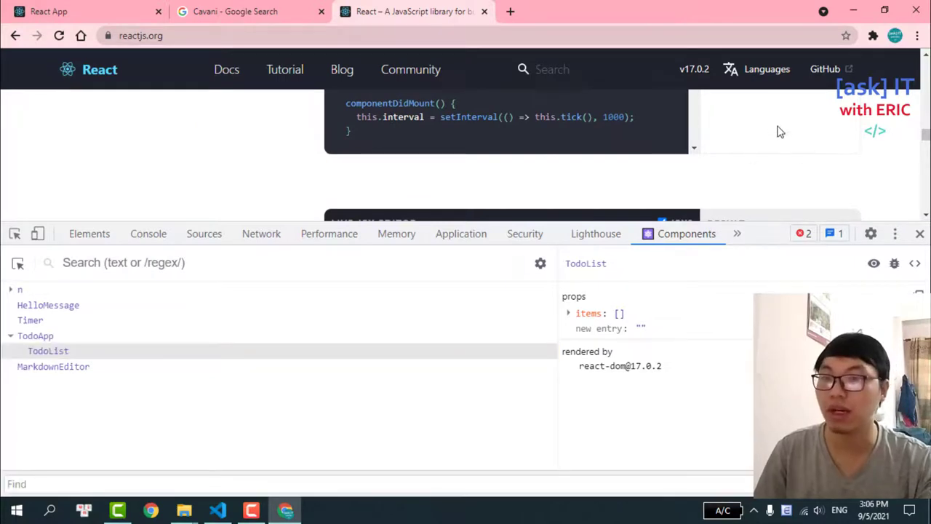
key("ctrl+f")
type("to")
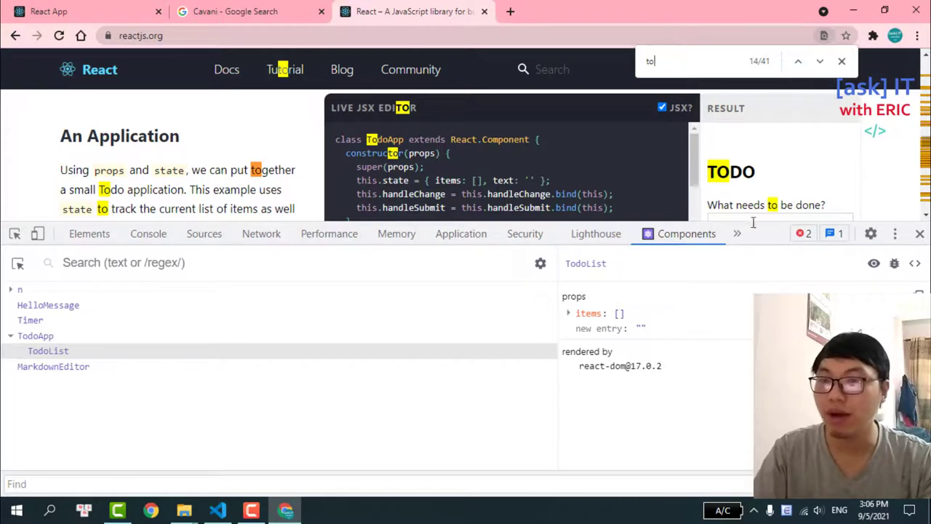
left_click_drag(759, 220, 758, 297)
left_click(842, 61)
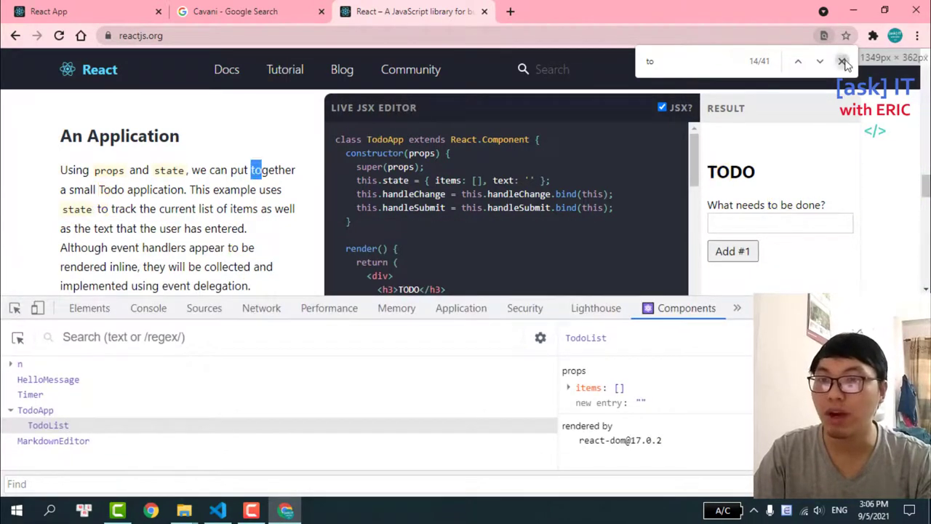
left_click(768, 222)
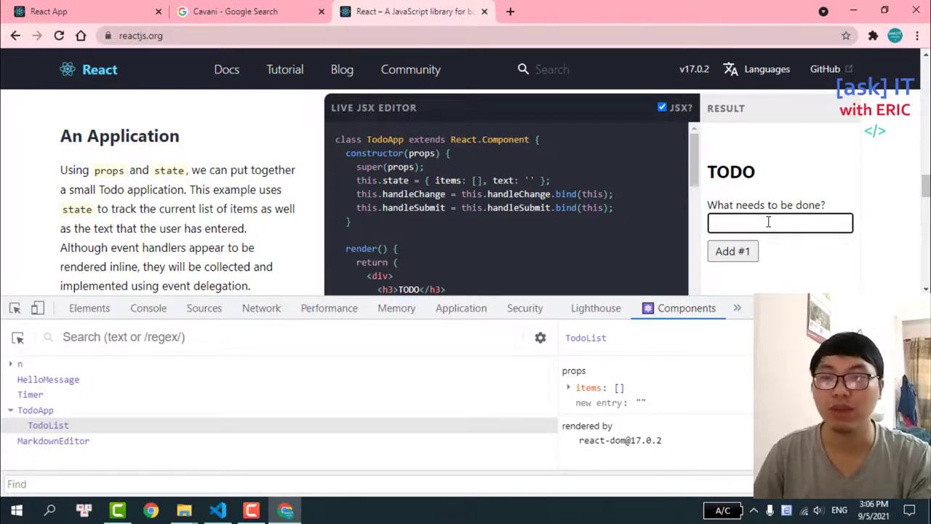
Step: Add the todo 'reading book' and expand TodoList's items prop
type("re")
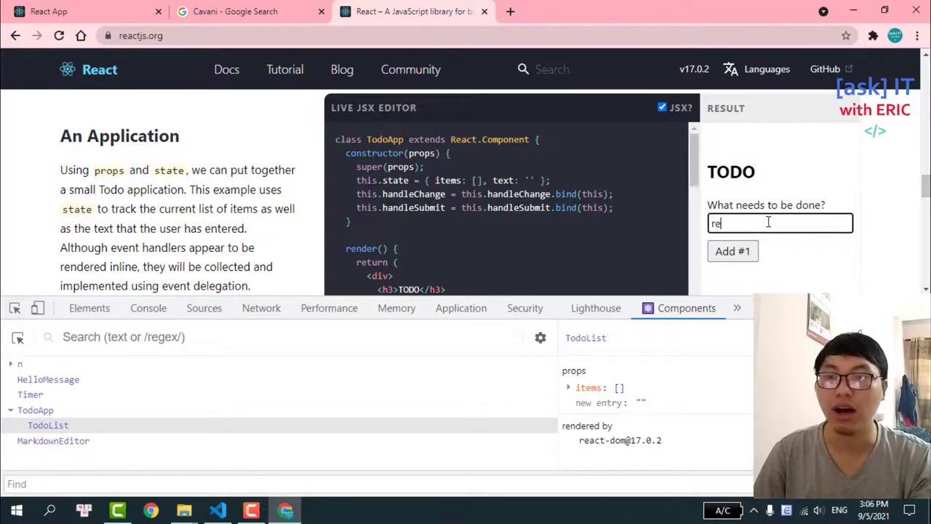
type("ading book")
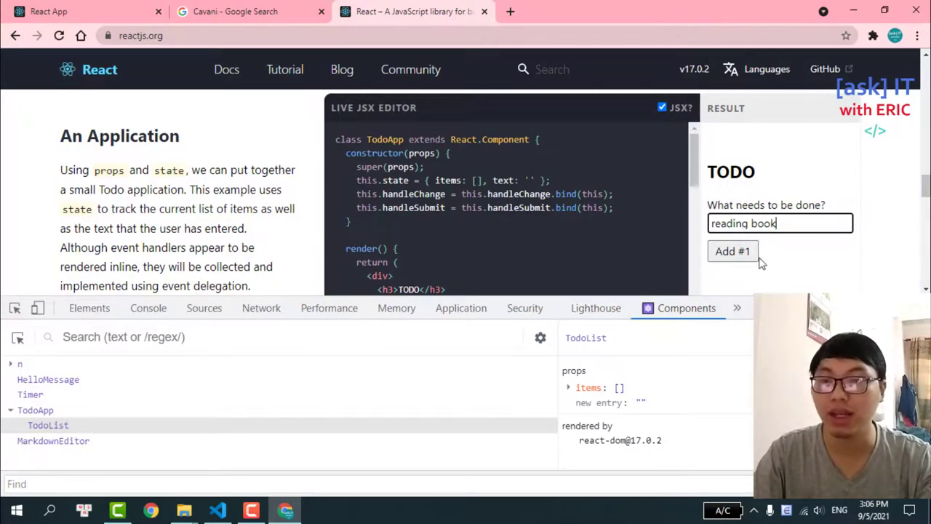
left_click(732, 252)
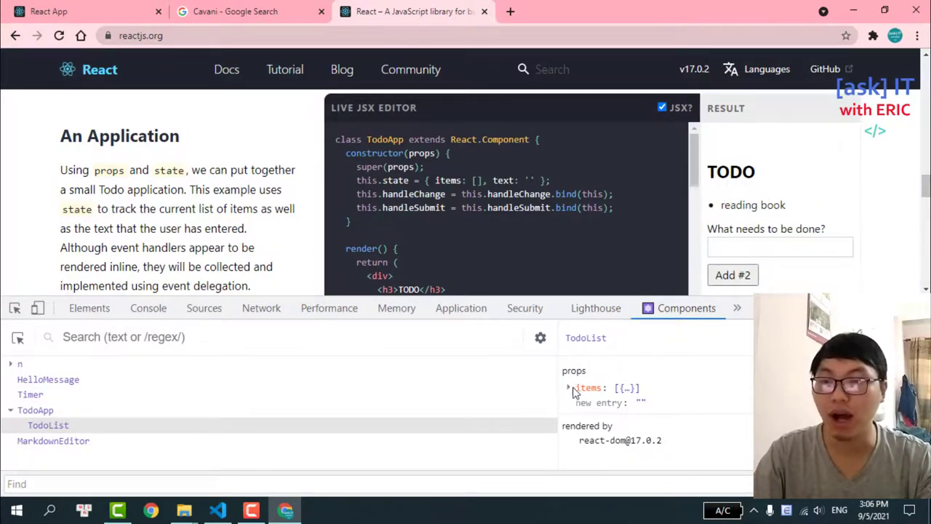
left_click(569, 386)
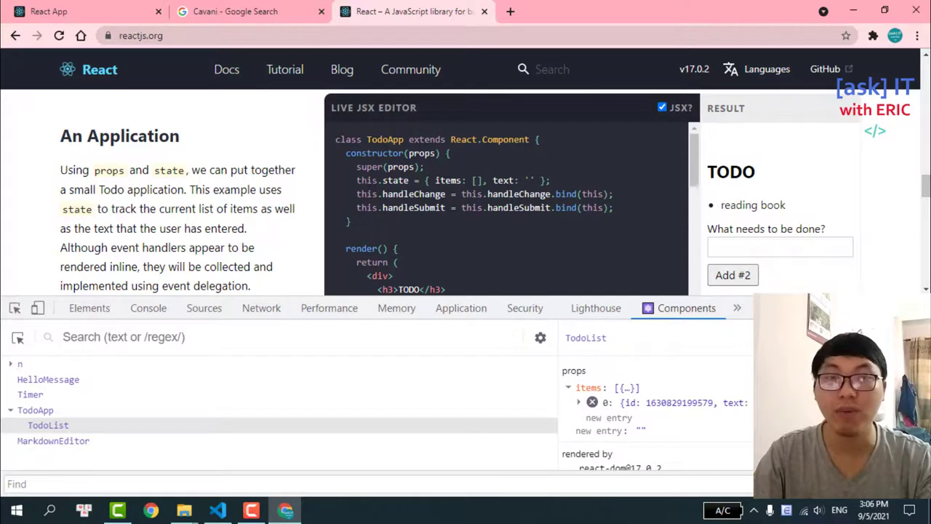
Step: Add a second todo 'watching vid 'Hoi Dan IT'' and enlarge the DevTools panel
left_click(743, 248)
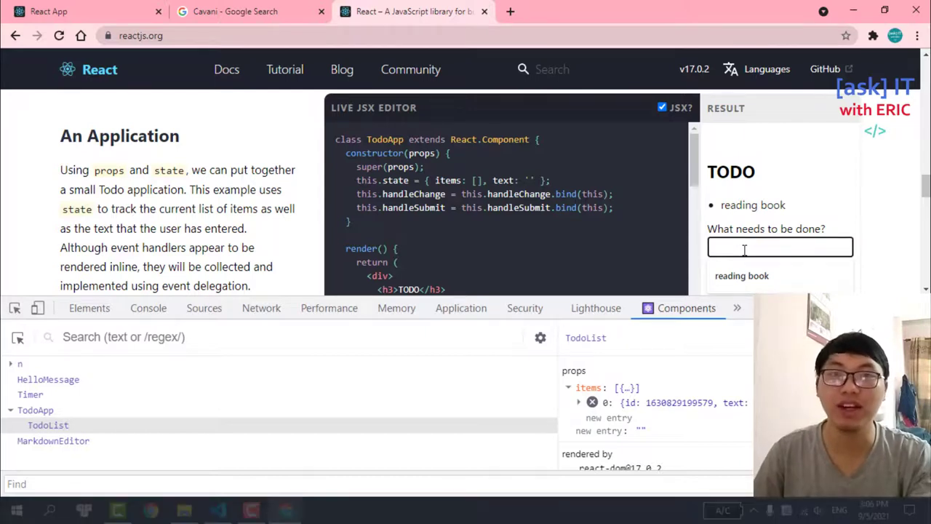
type("watching")
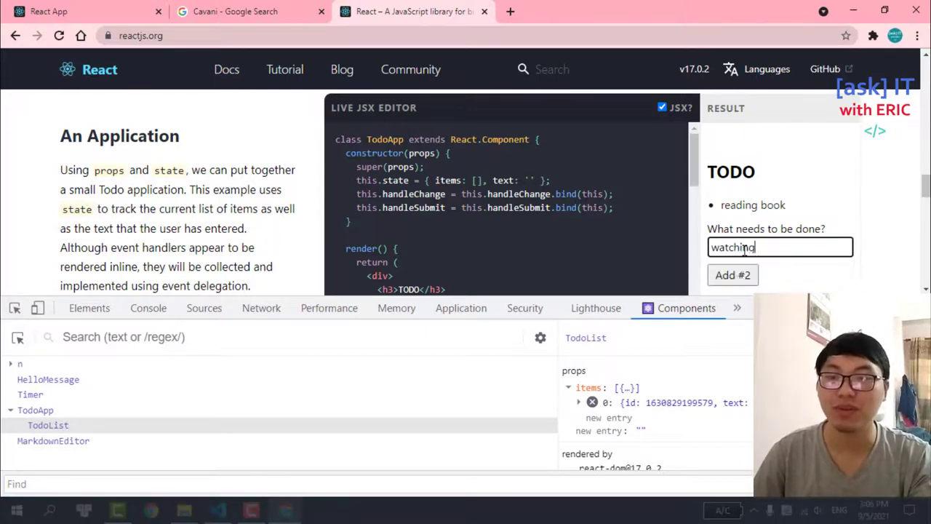
type(" vid")
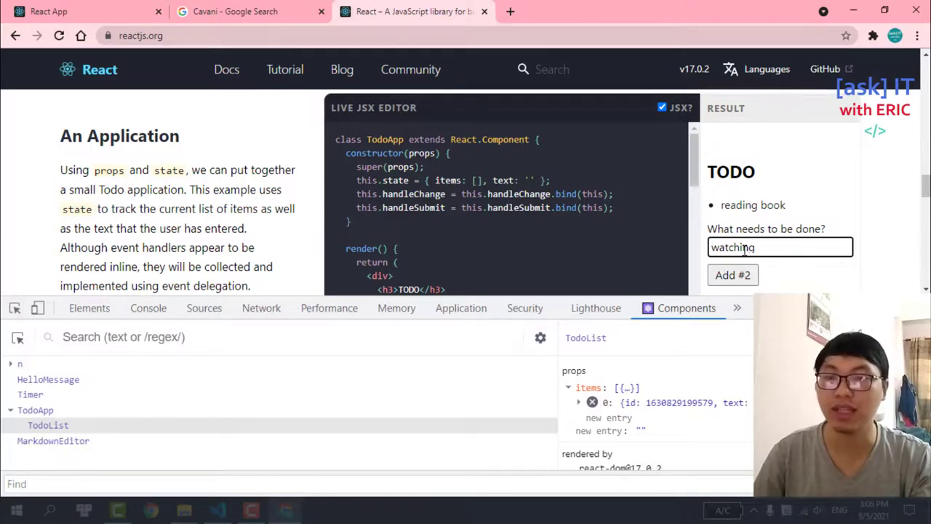
type(" 'Hoi Da")
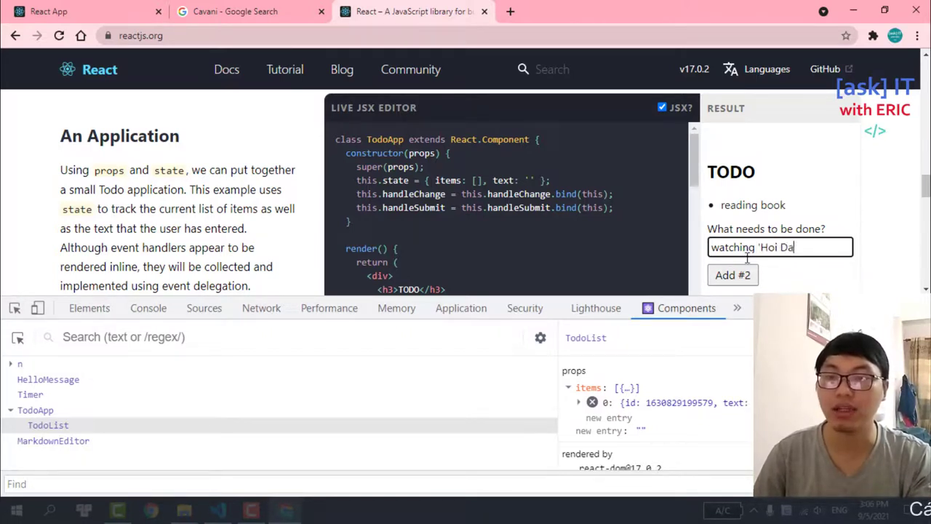
type("n IT'")
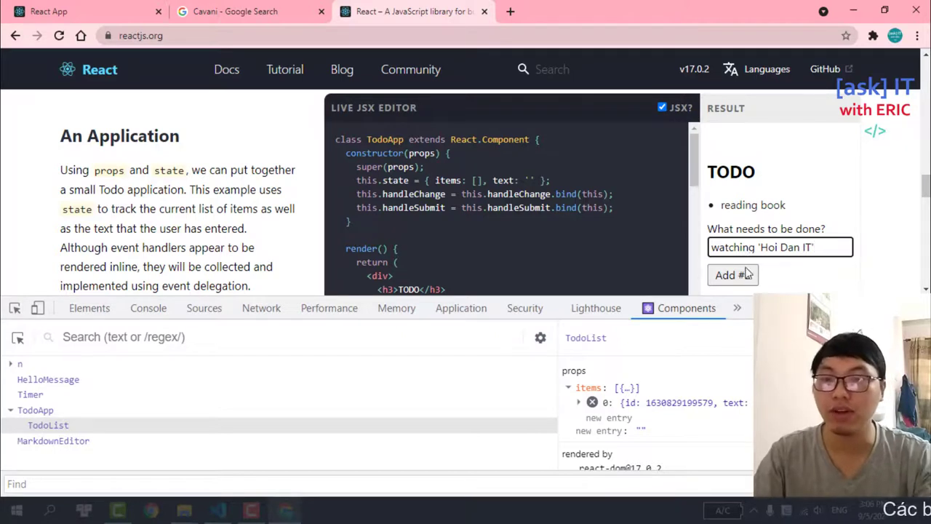
left_click(746, 273)
left_click_drag(737, 298, 737, 171)
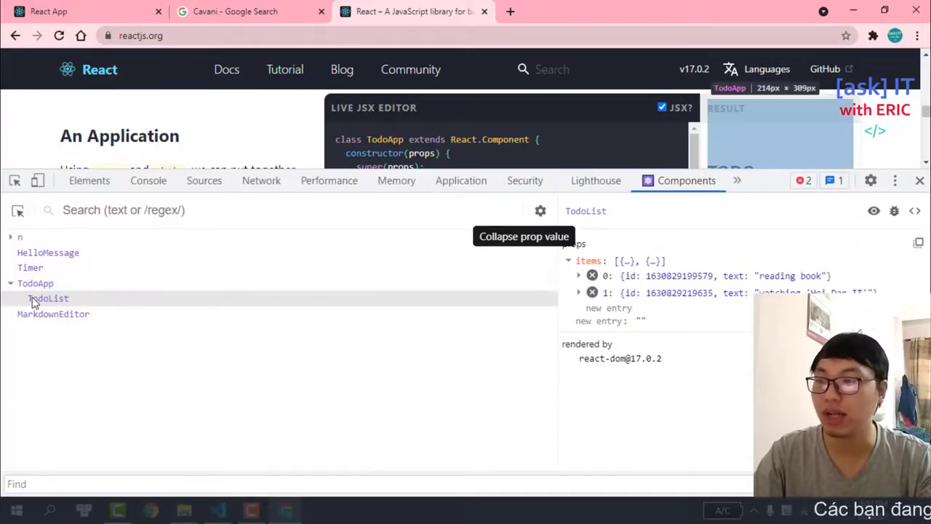
Step: Expand items 0 and 1 in TodoList's props to show their id and text fields
left_click(807, 278)
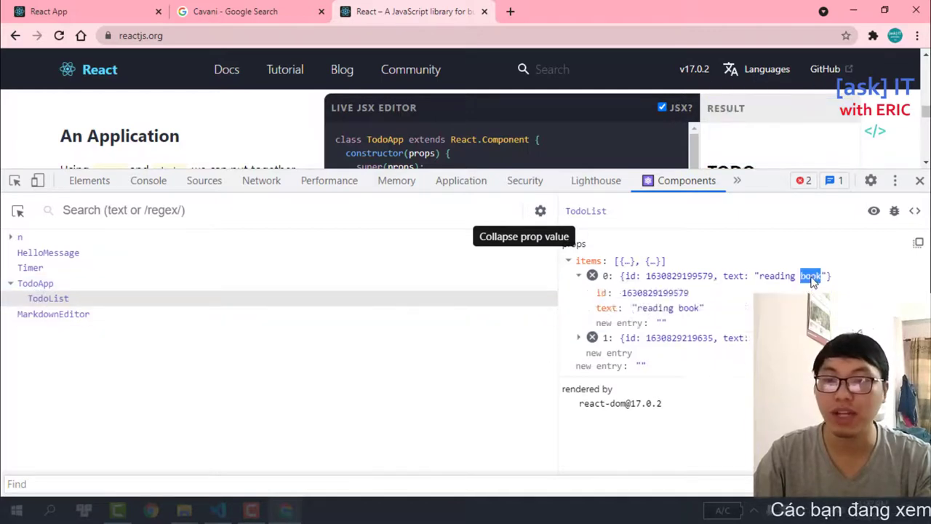
left_click(813, 278)
left_click(817, 277)
left_click(816, 278)
left_click(814, 278)
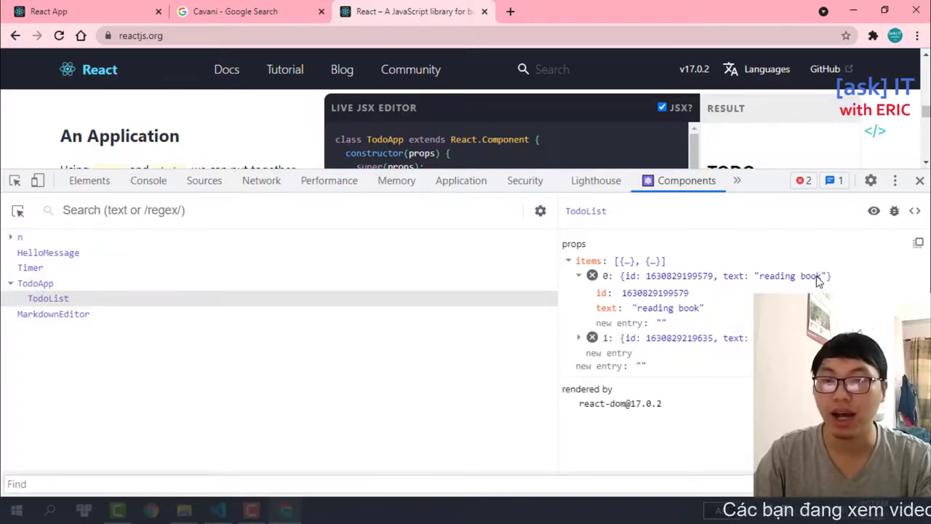
double_click(815, 278)
left_click(814, 278)
left_click(814, 277)
left_click(815, 278)
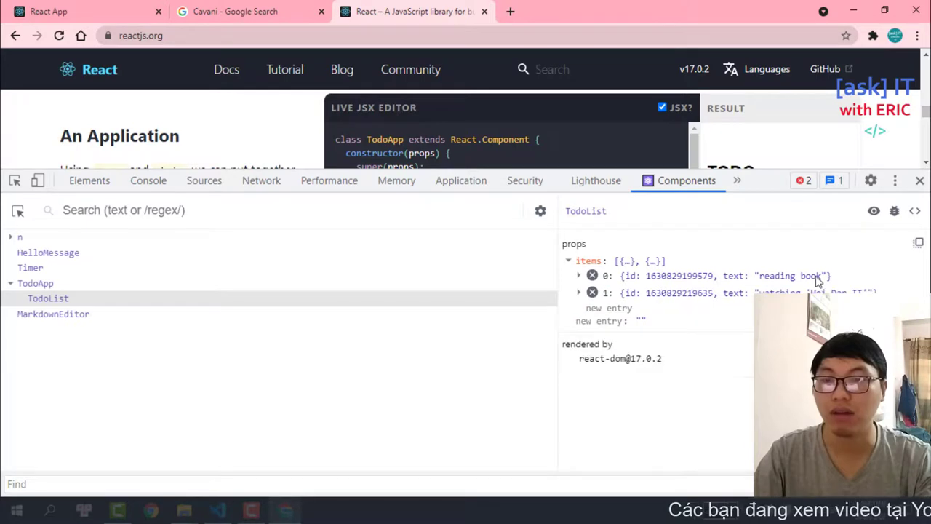
left_click(814, 293)
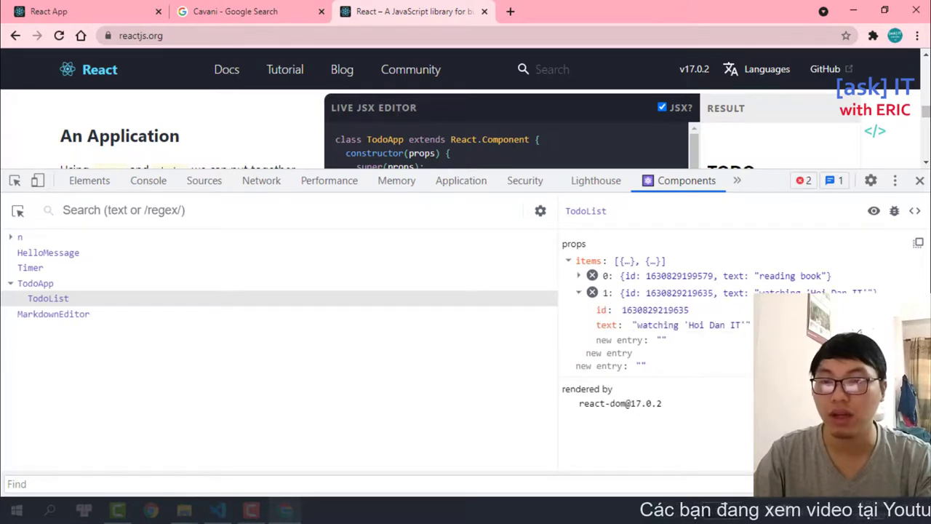
left_click(742, 324)
Step: Replace item 0's text value 'reading book' with 'using Facebok'
double_click(777, 275)
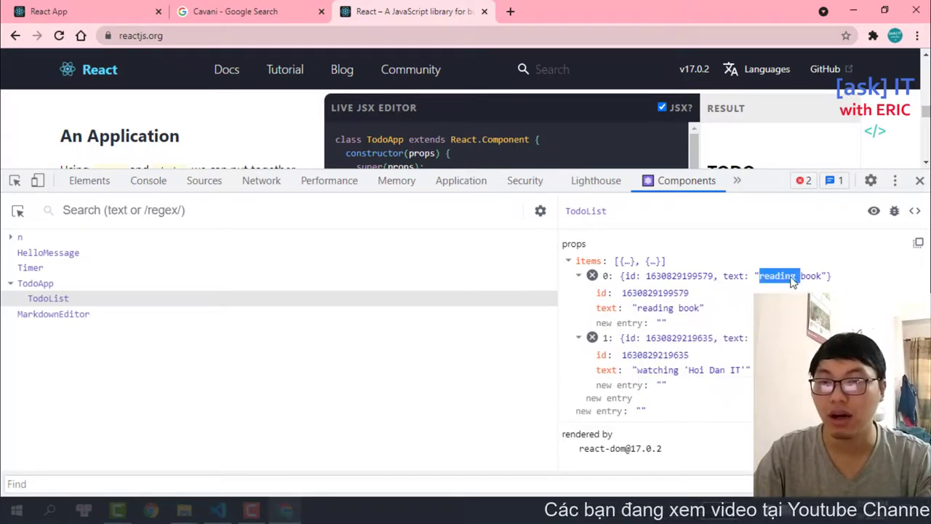
left_click(578, 275)
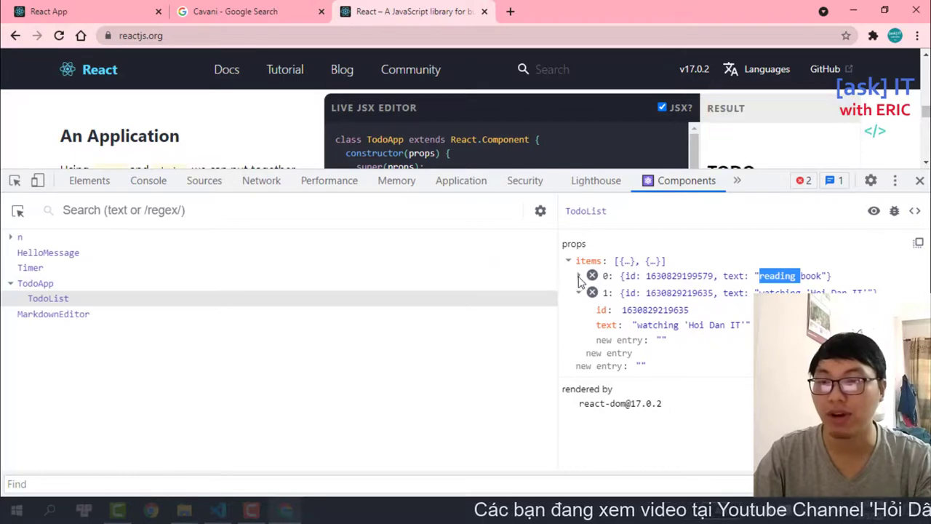
left_click(641, 306)
left_click_drag(637, 308, 701, 308)
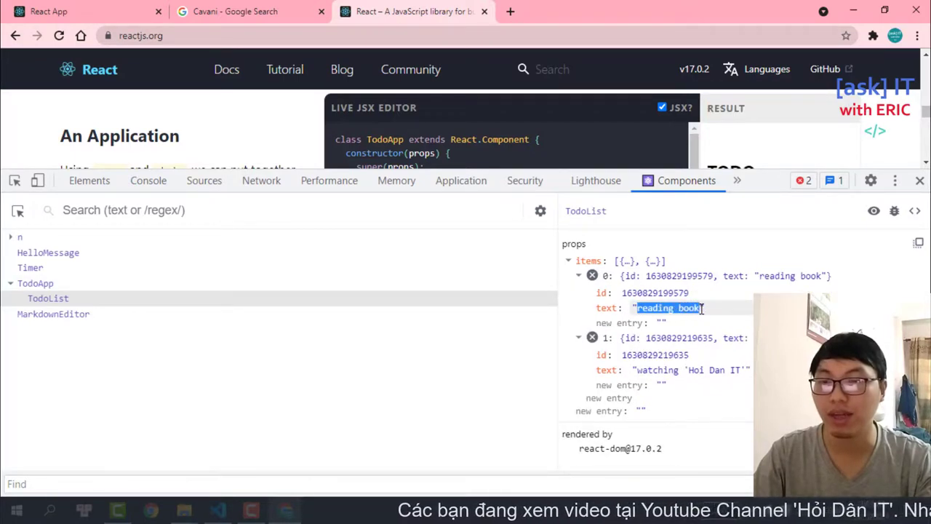
key("BackSpace")
type("usi")
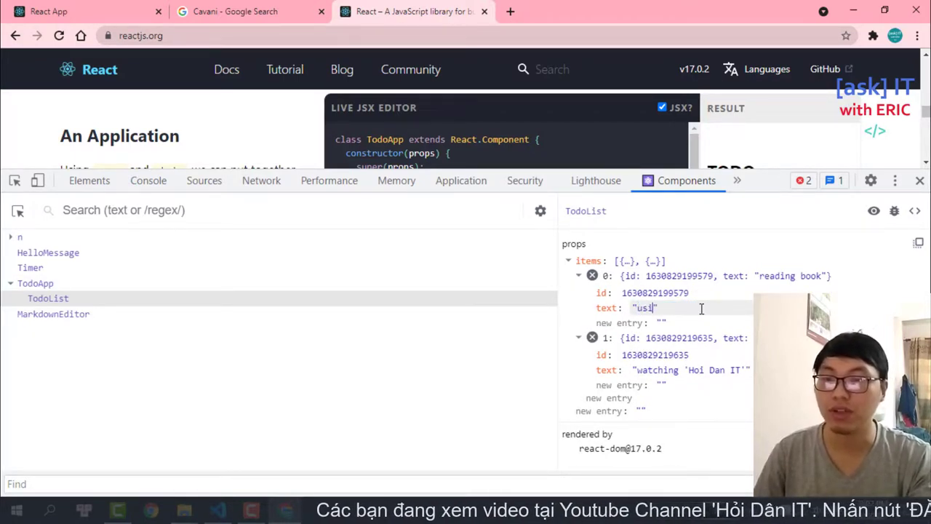
type("ng Facebok")
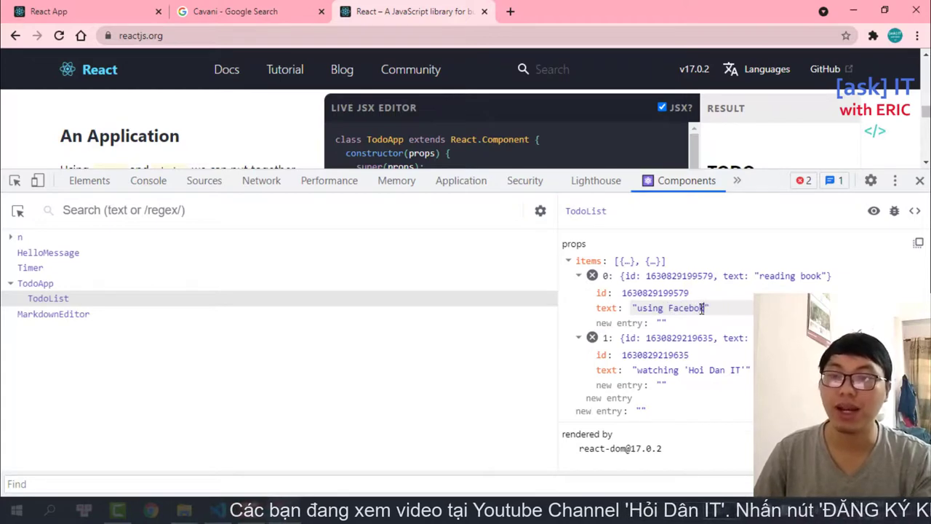
Step: Correct item 0's text to 'using Facebook' and commit it, updating the list live
left_click_drag(767, 178, 761, 216)
scroll(619, 134, "down", 2)
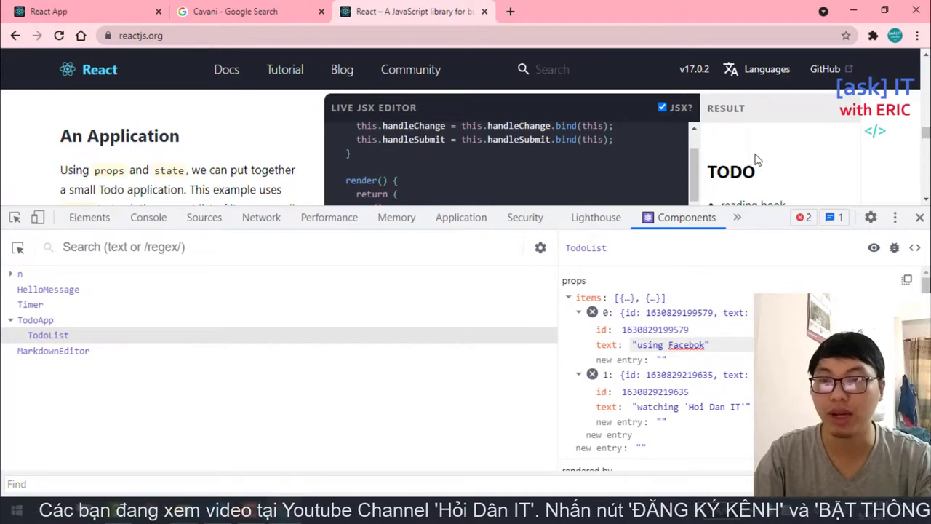
scroll(756, 156, "down", 3)
scroll(767, 153, "up", 2)
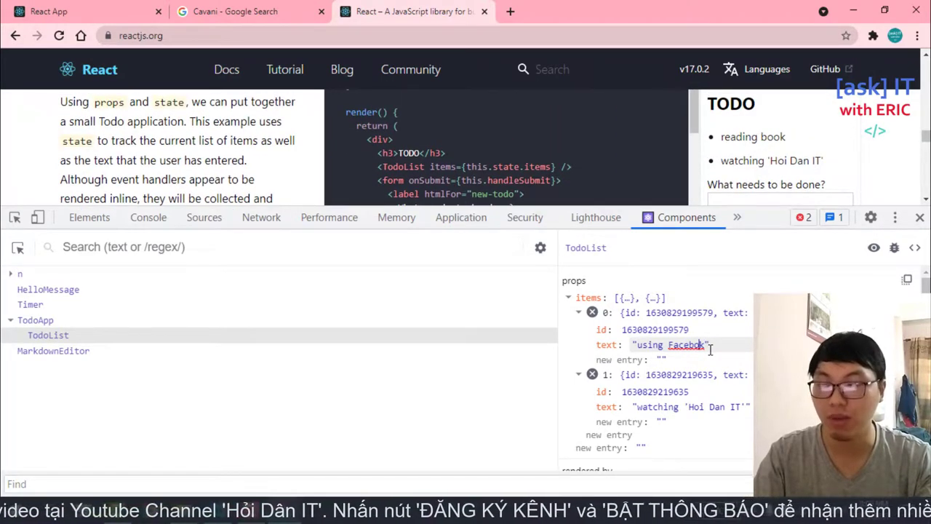
type("o")
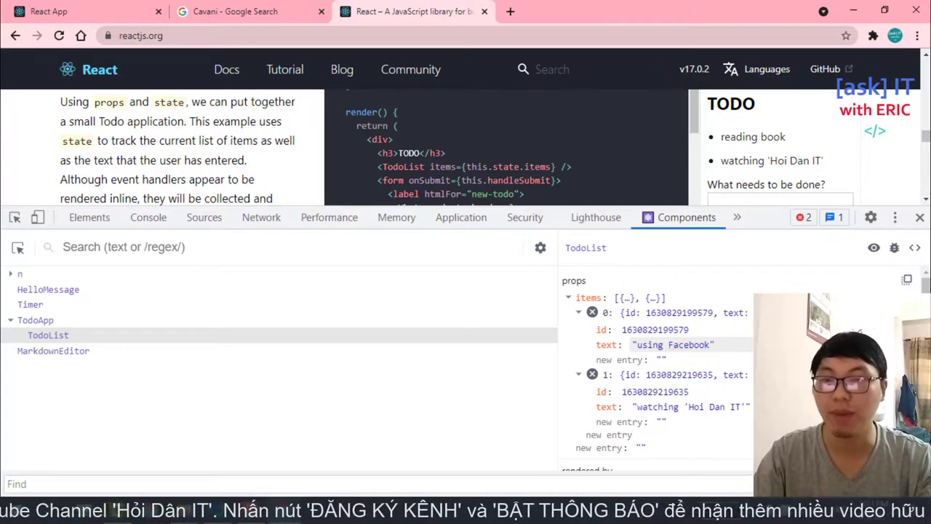
key("shift+Tab")
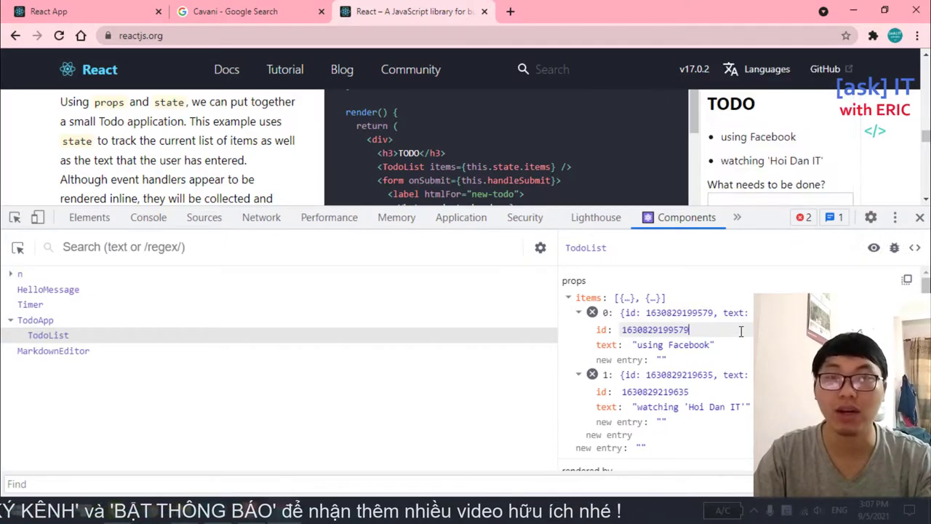
Step: Drag the tree/props splitter left so both todo items' id and text values are fully readable
left_click_drag(558, 249, 203, 247)
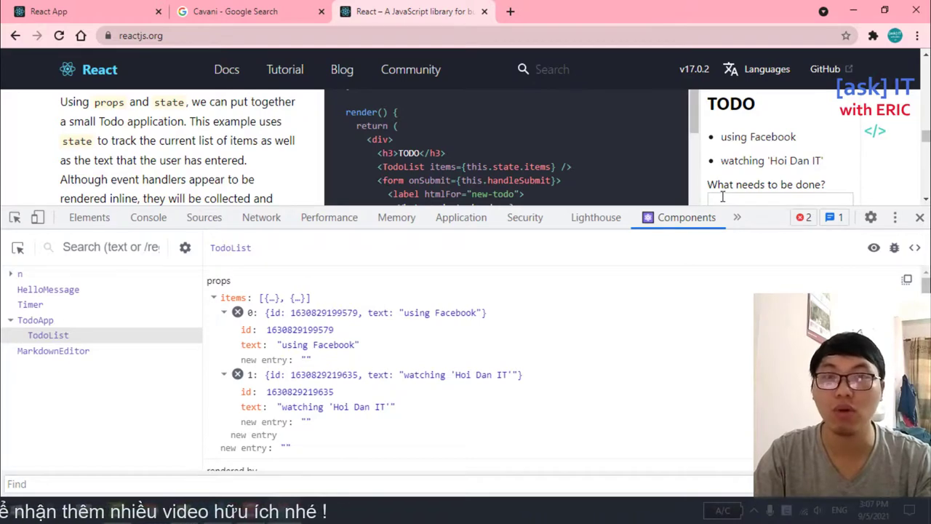
scroll(355, 334, "down", 1)
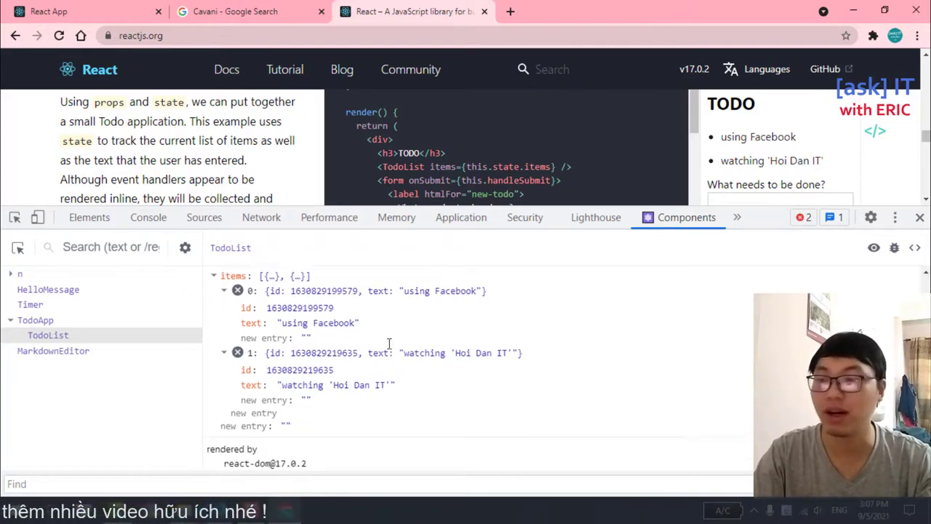
scroll(336, 360, "up", 1)
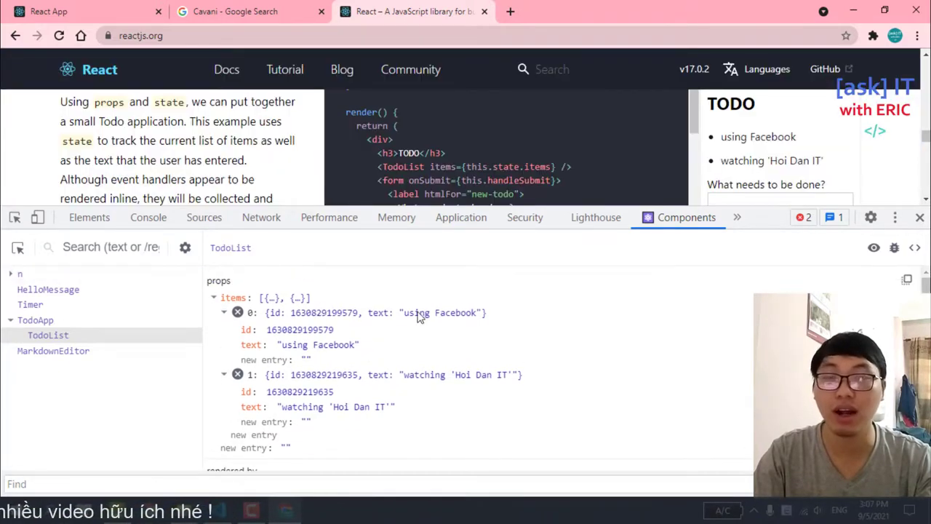